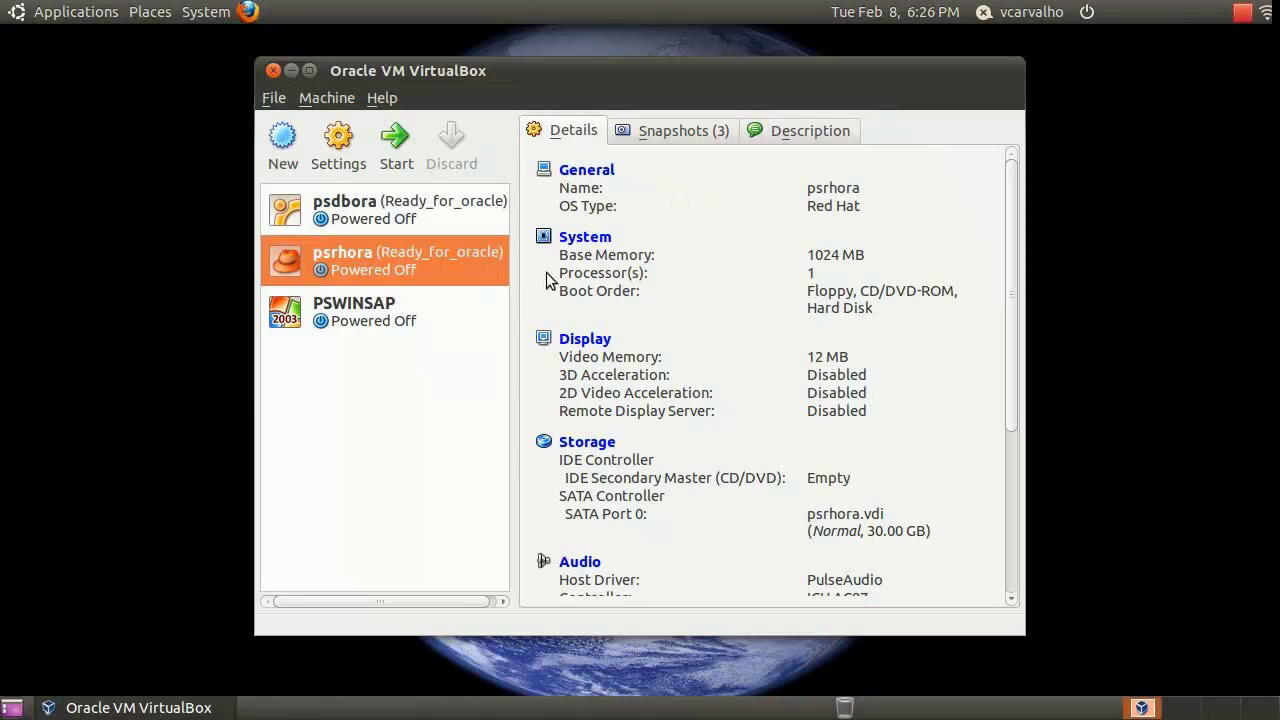
# Start a new virtual machine named rhel5 with Linux / Red Hat as its type
pyautogui.click(283, 140)
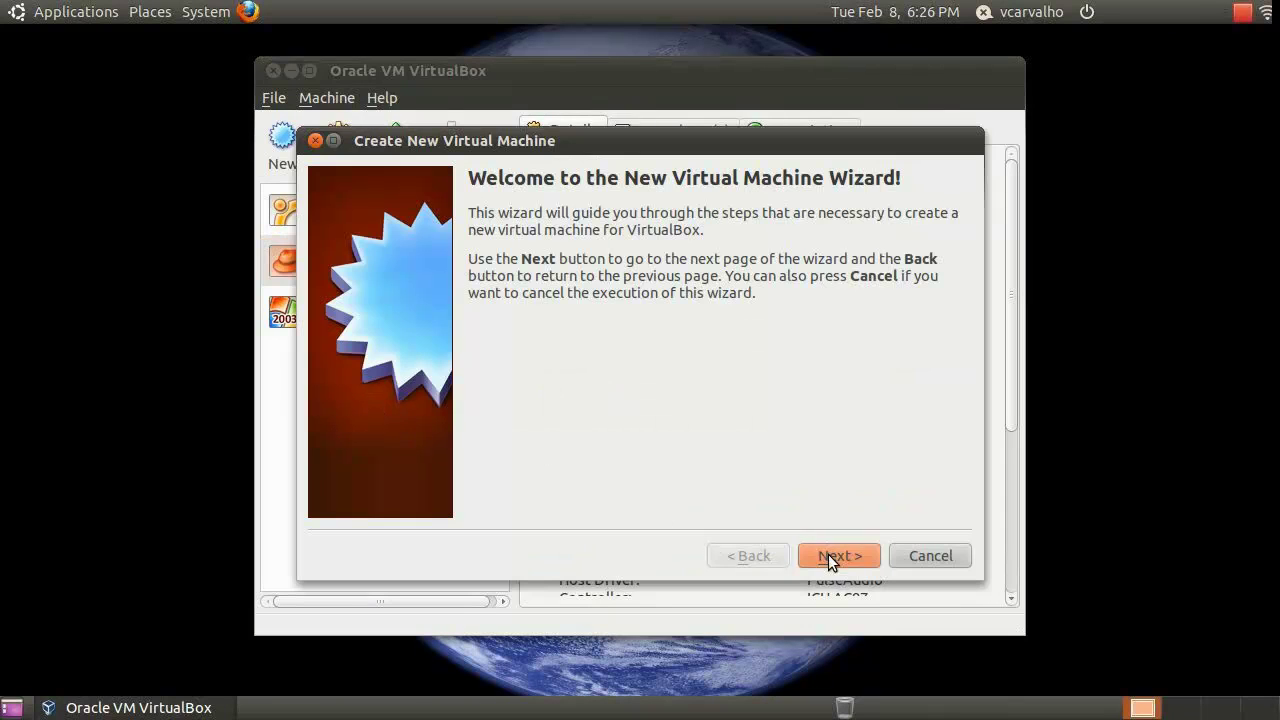
pyautogui.click(829, 556)
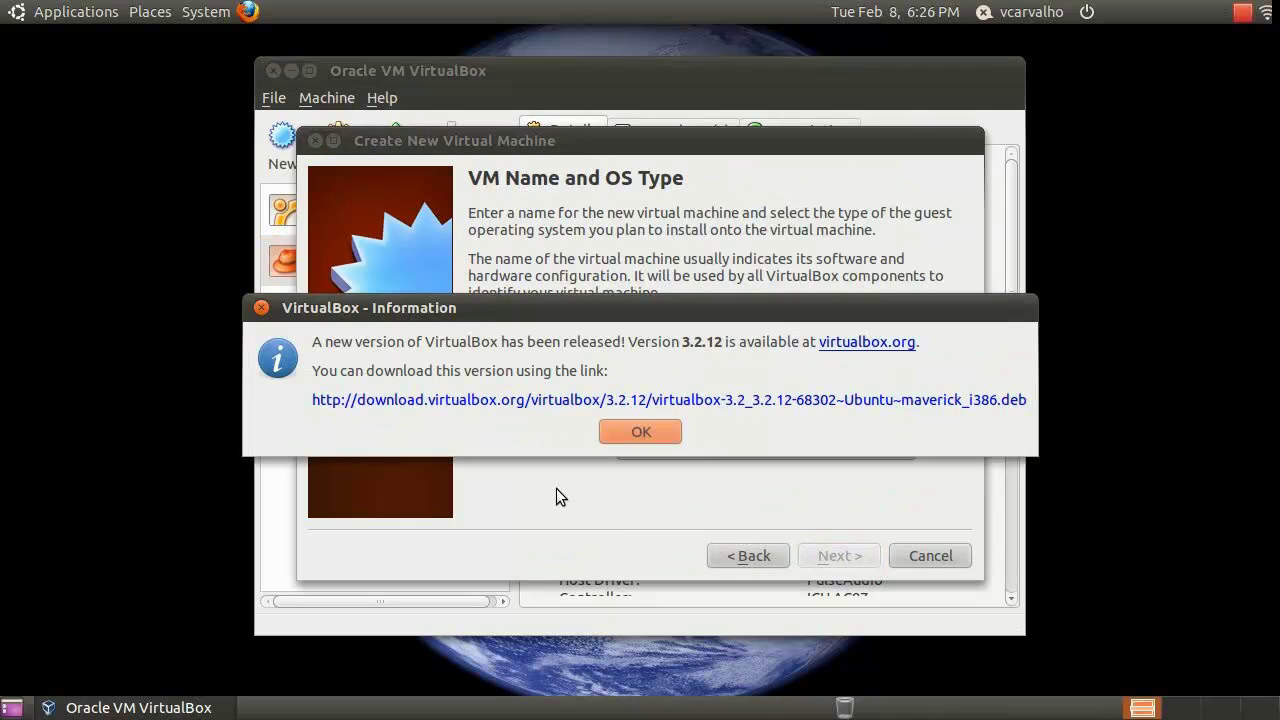
pyautogui.click(663, 431)
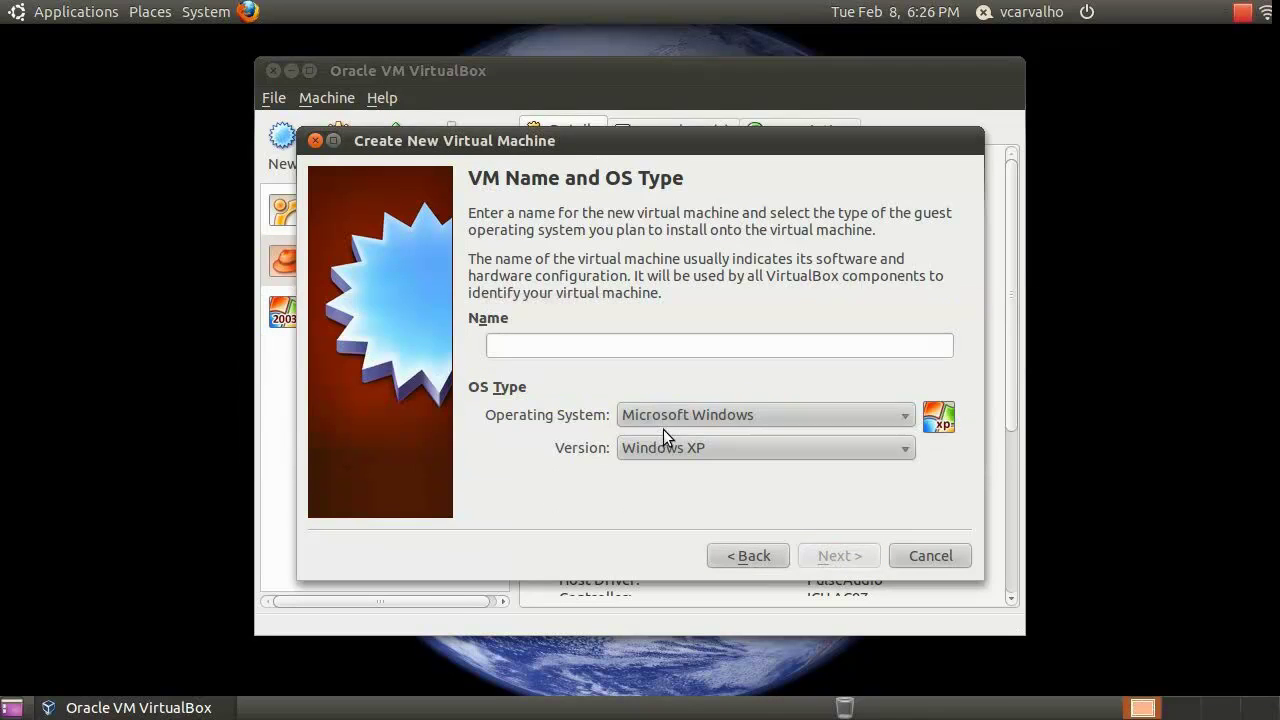
pyautogui.write('rhel')
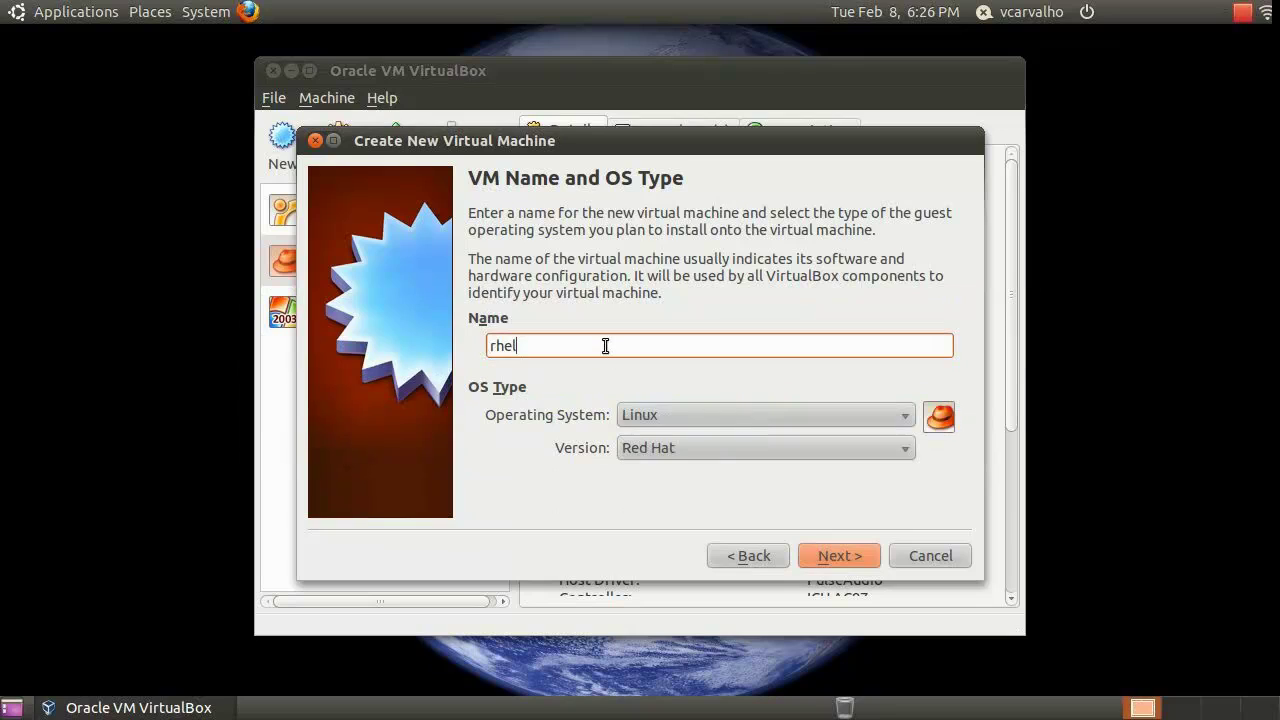
pyautogui.write('5')
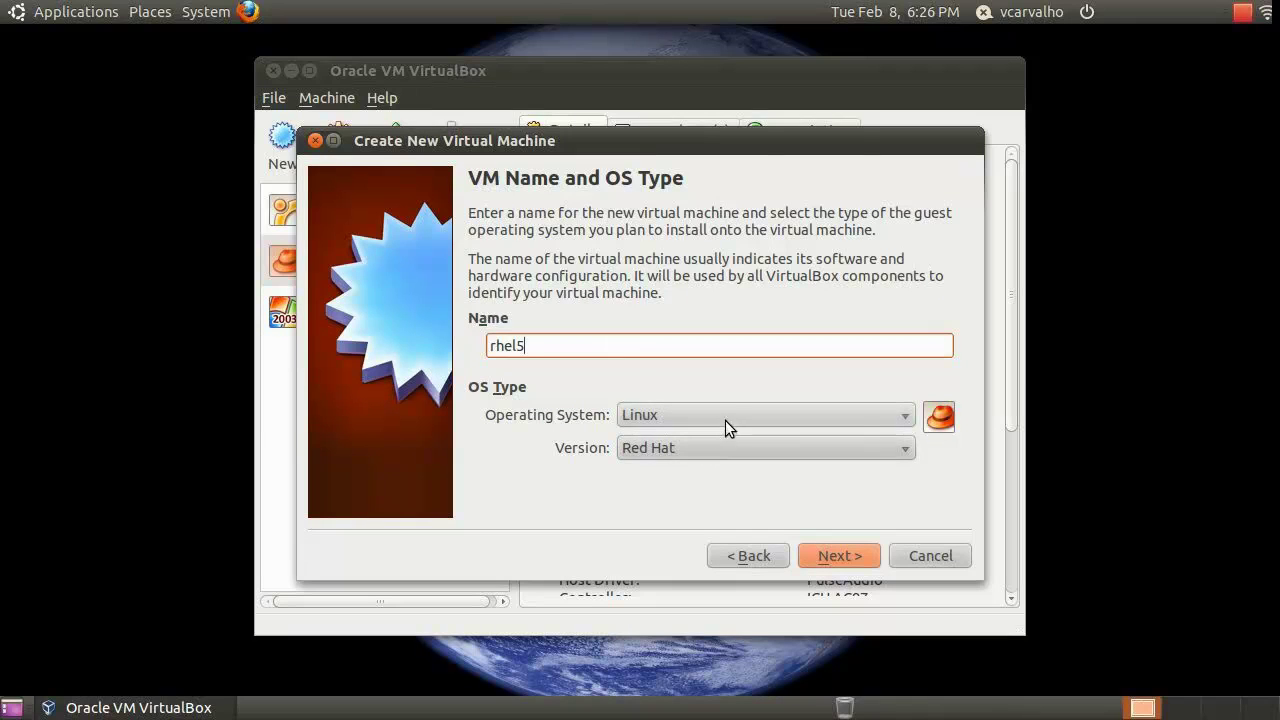
pyautogui.click(738, 447)
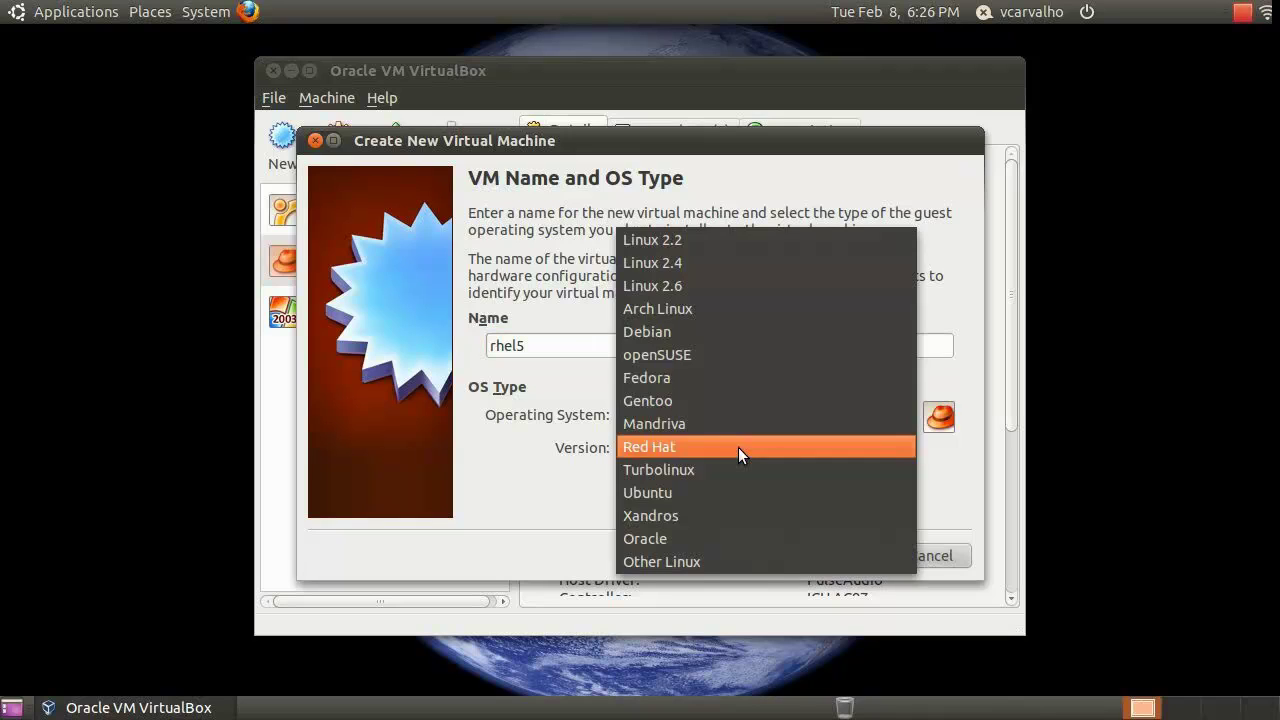
pyautogui.click(738, 447)
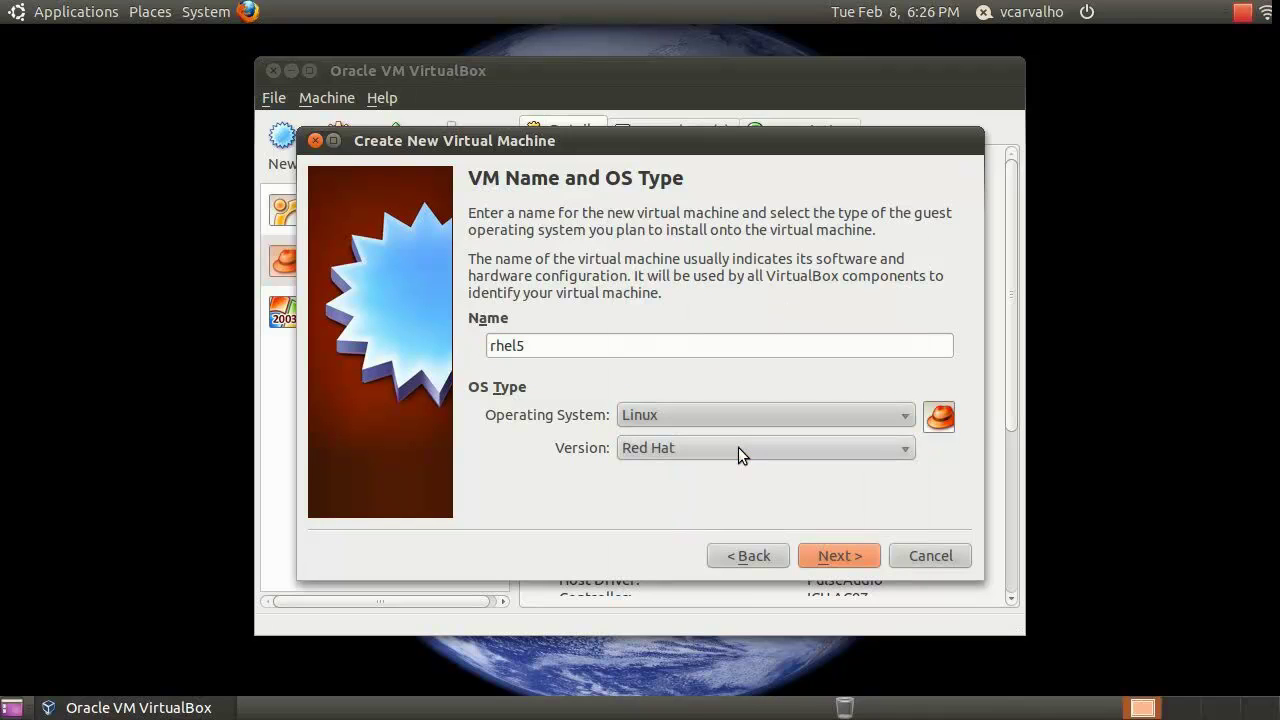
# Raise the base memory to 1024 MB and keep creating a new boot hard disk
pyautogui.click(855, 557)
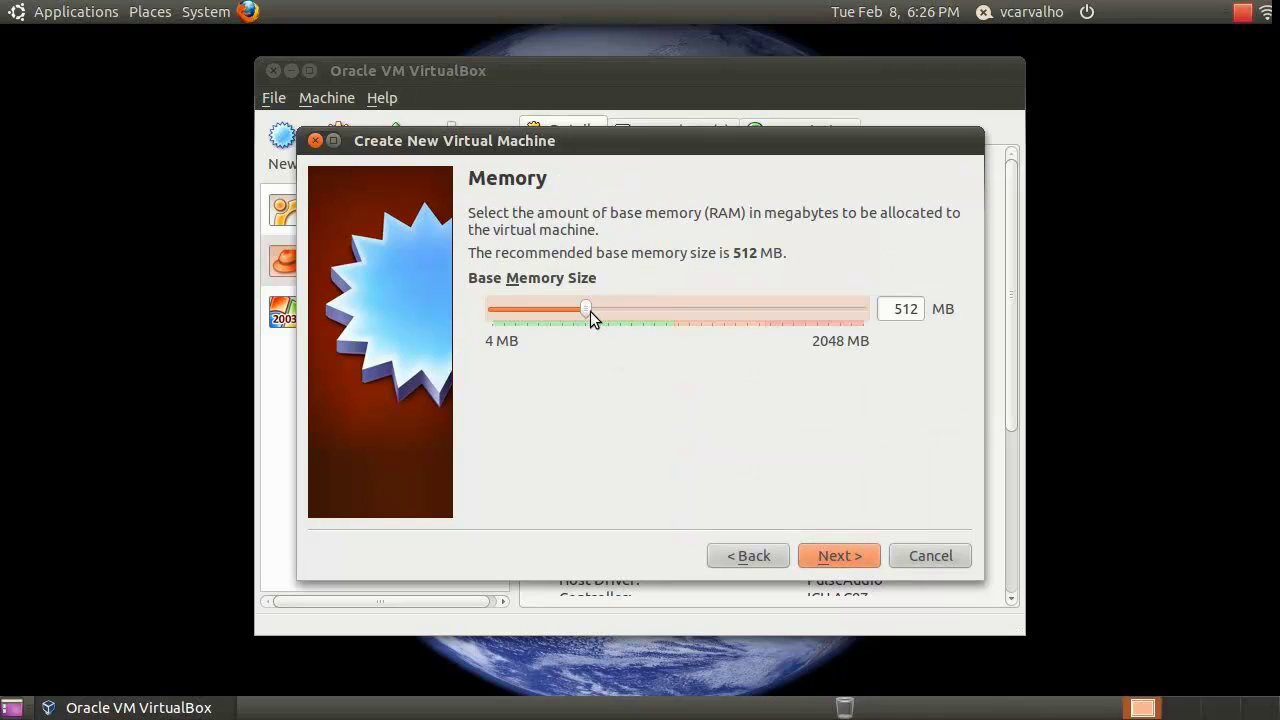
pyautogui.moveTo(587, 311); pyautogui.dragTo(678, 314)
pyautogui.click(844, 556)
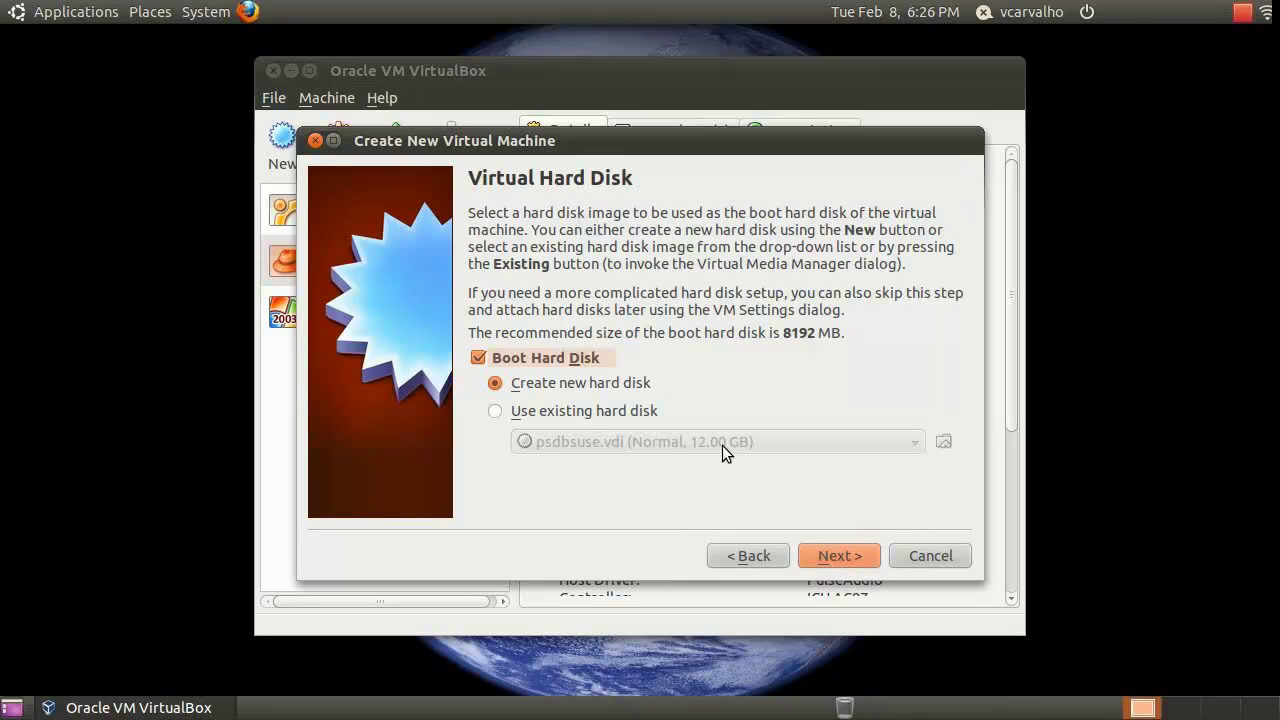
# Create the dynamically expanding 8.00 GB rhel5.vdi disk and finish the rhel5 VM
pyautogui.click(845, 557)
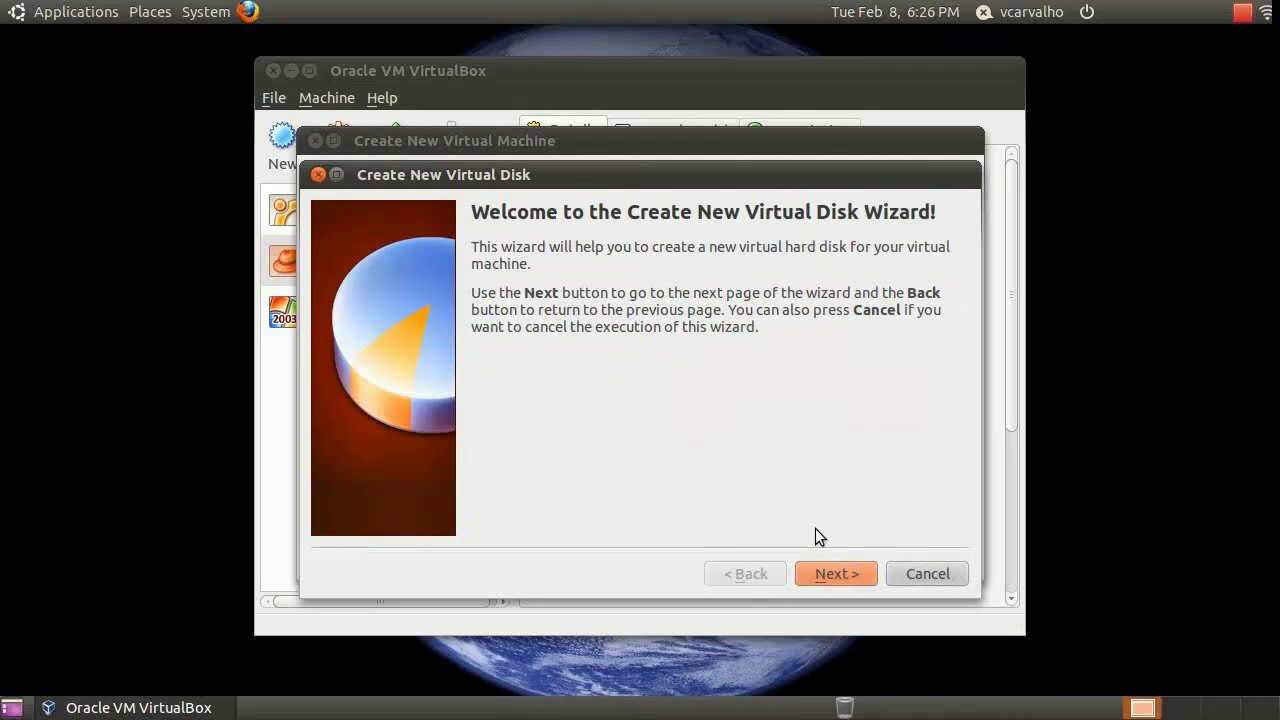
pyautogui.click(833, 574)
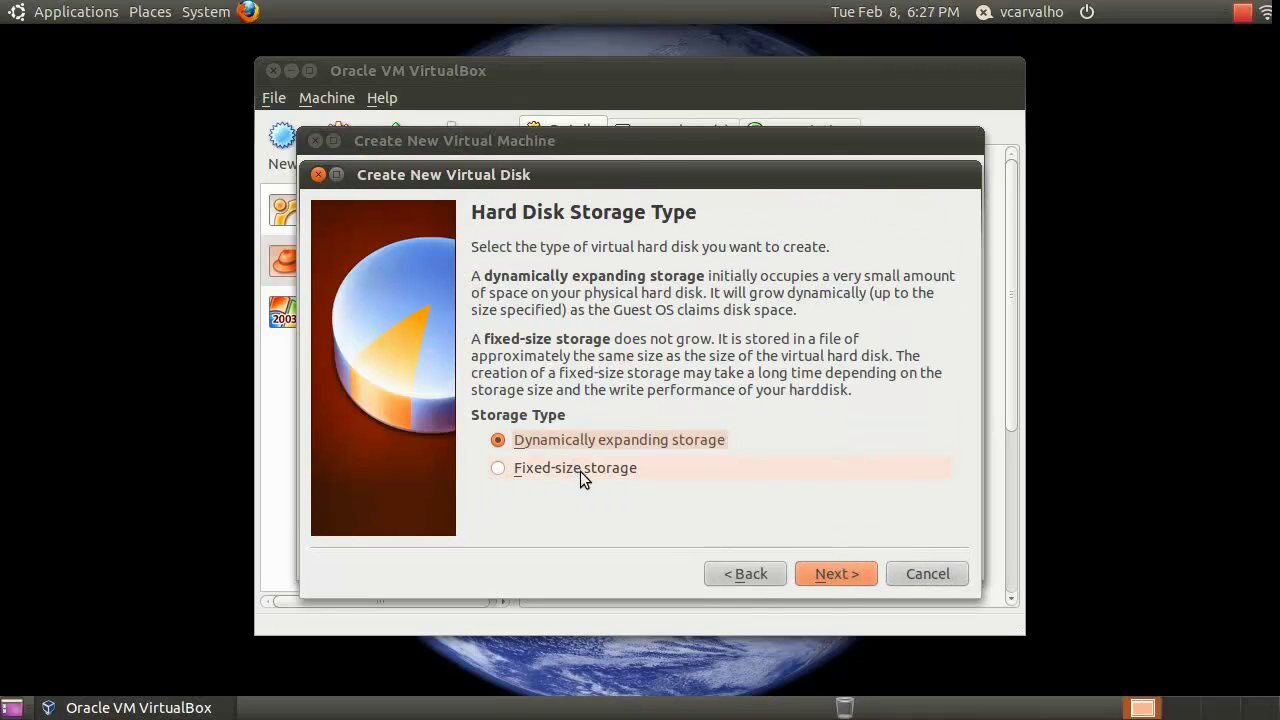
pyautogui.click(837, 573)
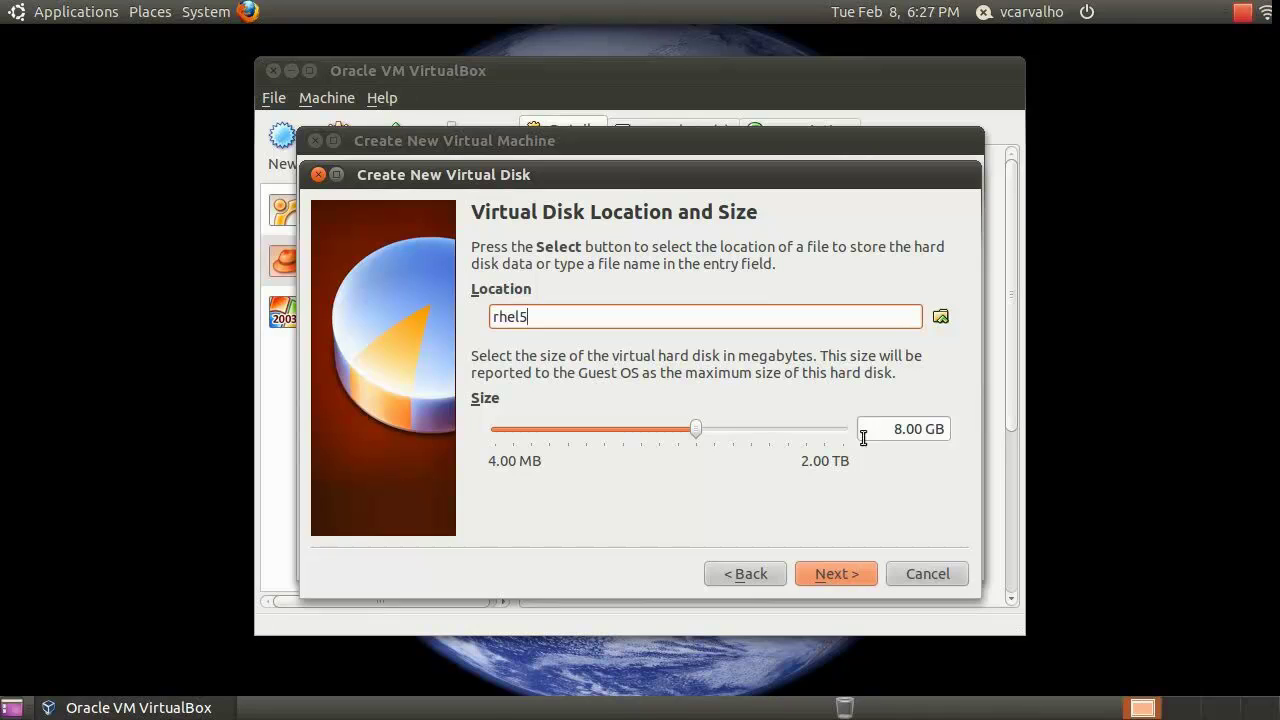
pyautogui.click(828, 575)
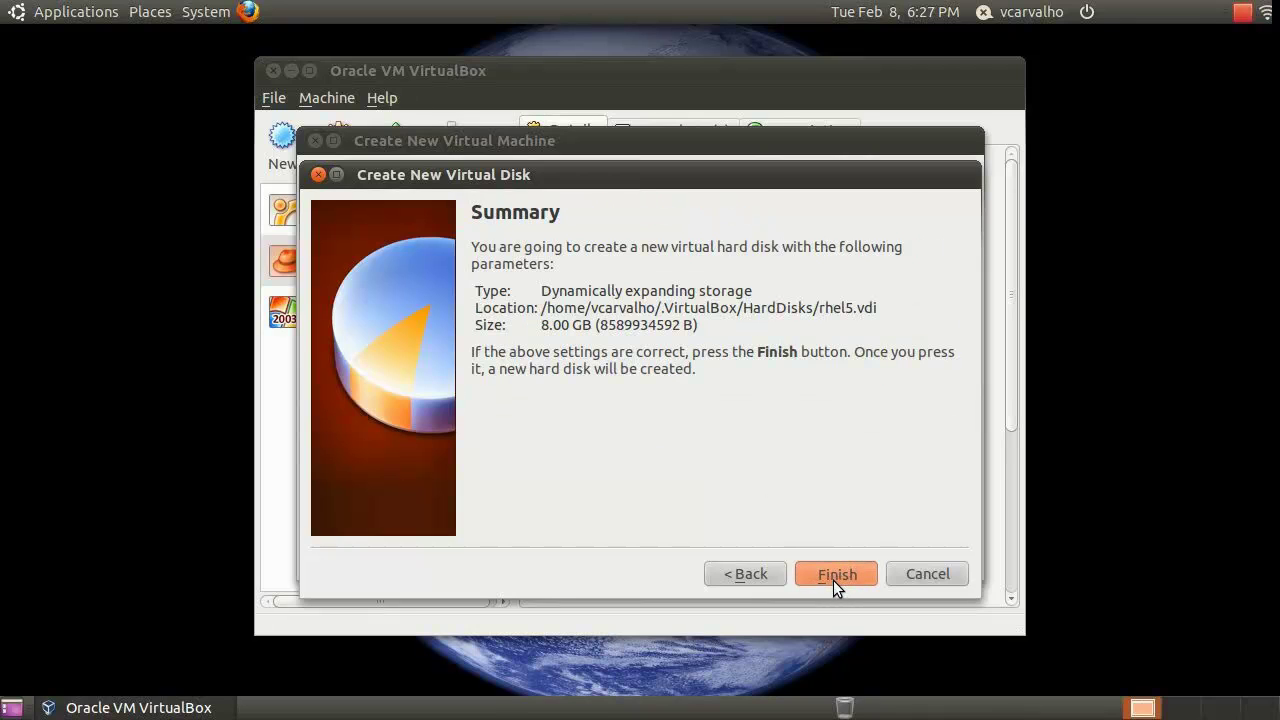
pyautogui.click(833, 576)
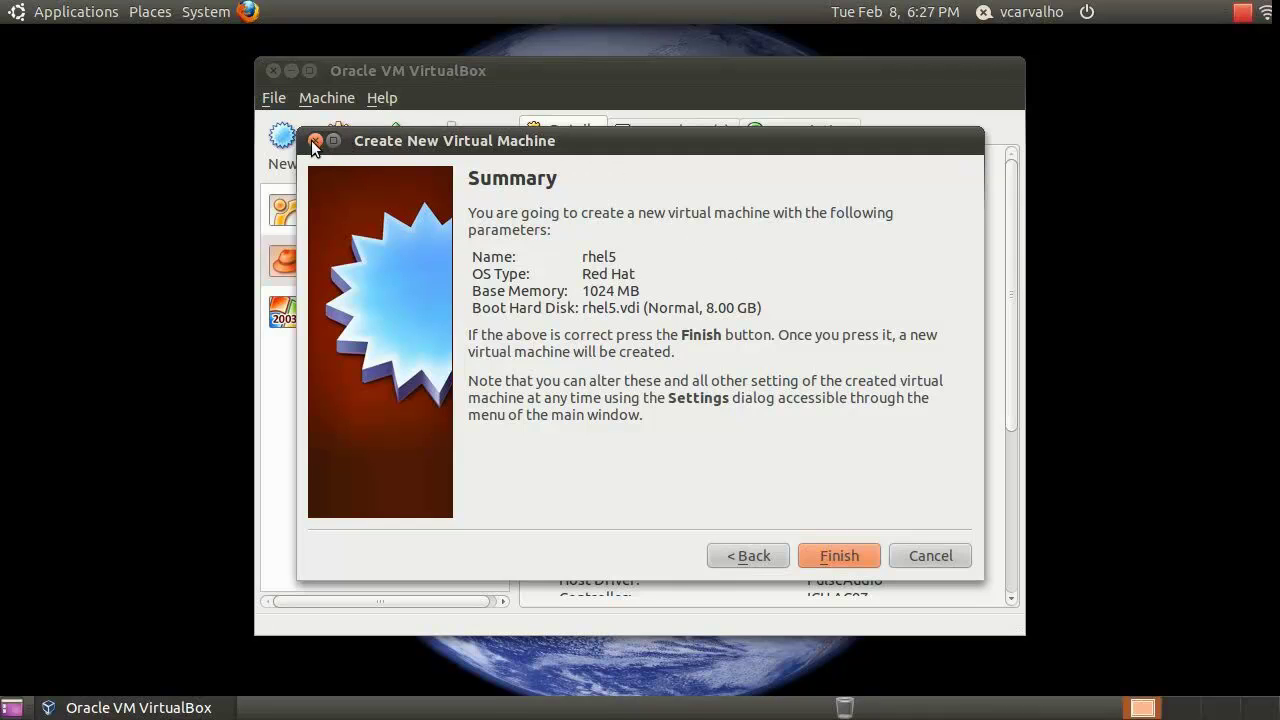
pyautogui.click(837, 557)
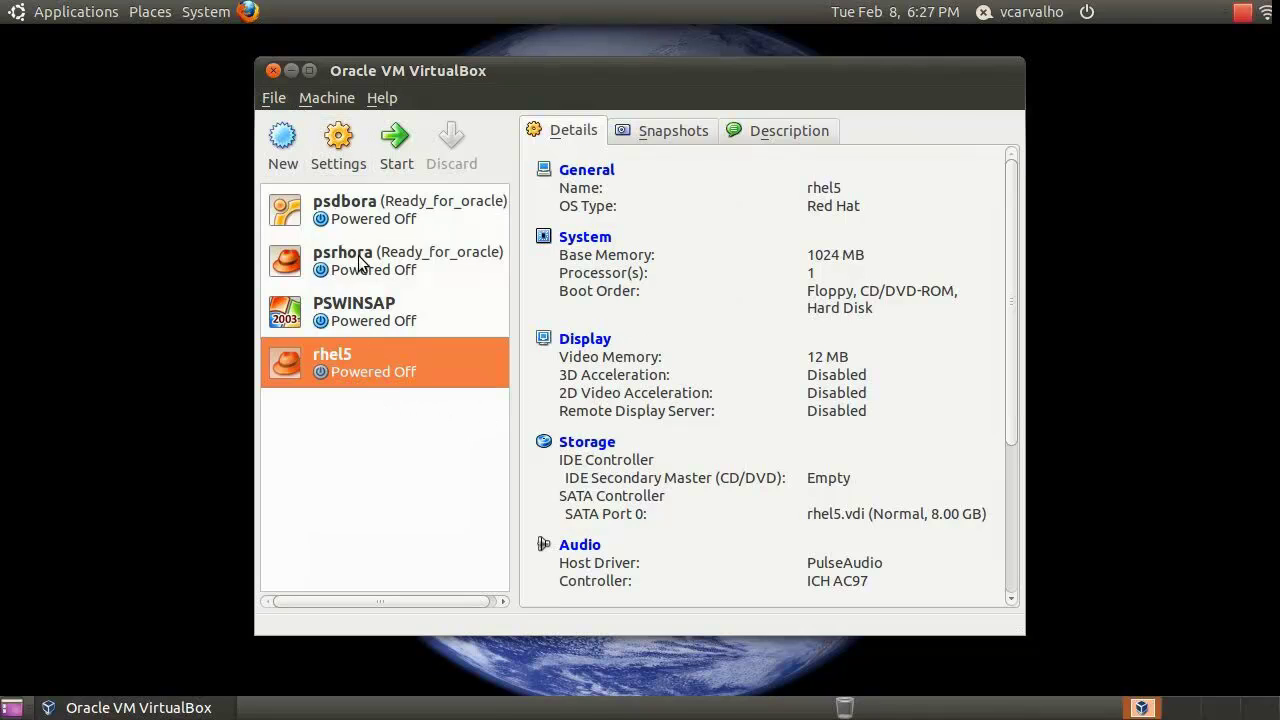
# Start rhel5 and boot it from the rhel-server-5.6-i386-disc1.iso image
pyautogui.click(396, 152)
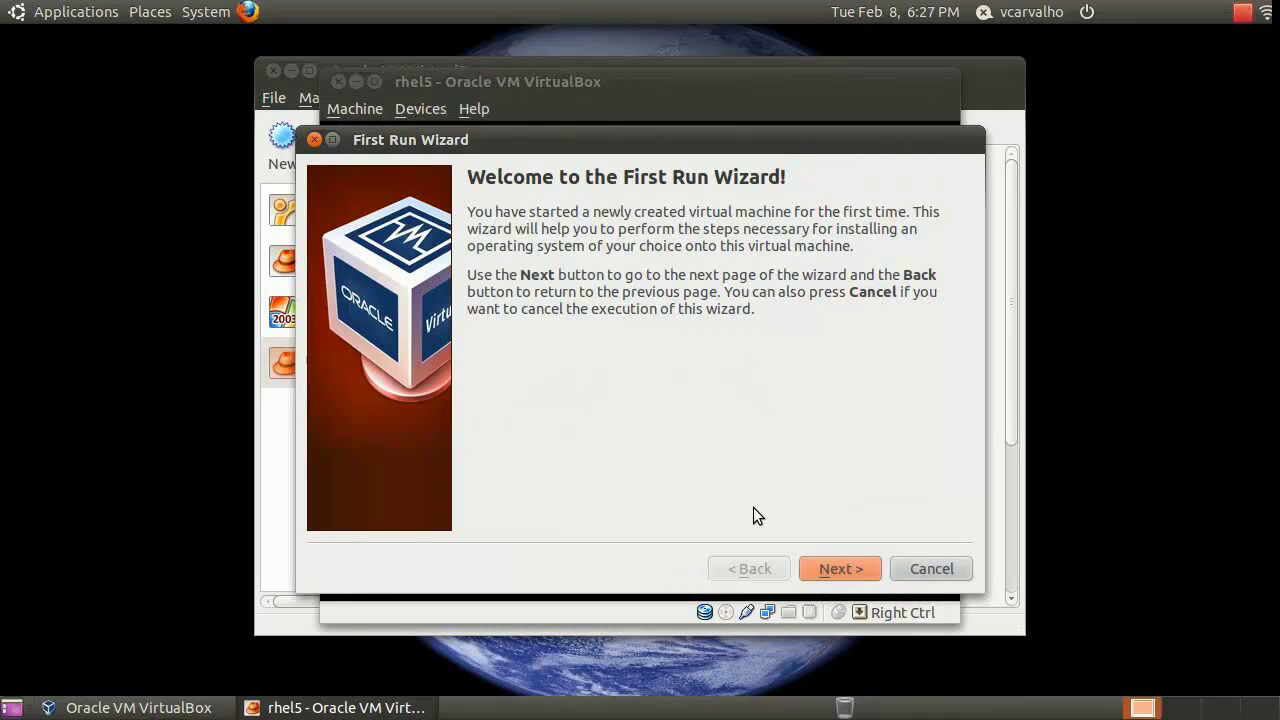
pyautogui.click(836, 569)
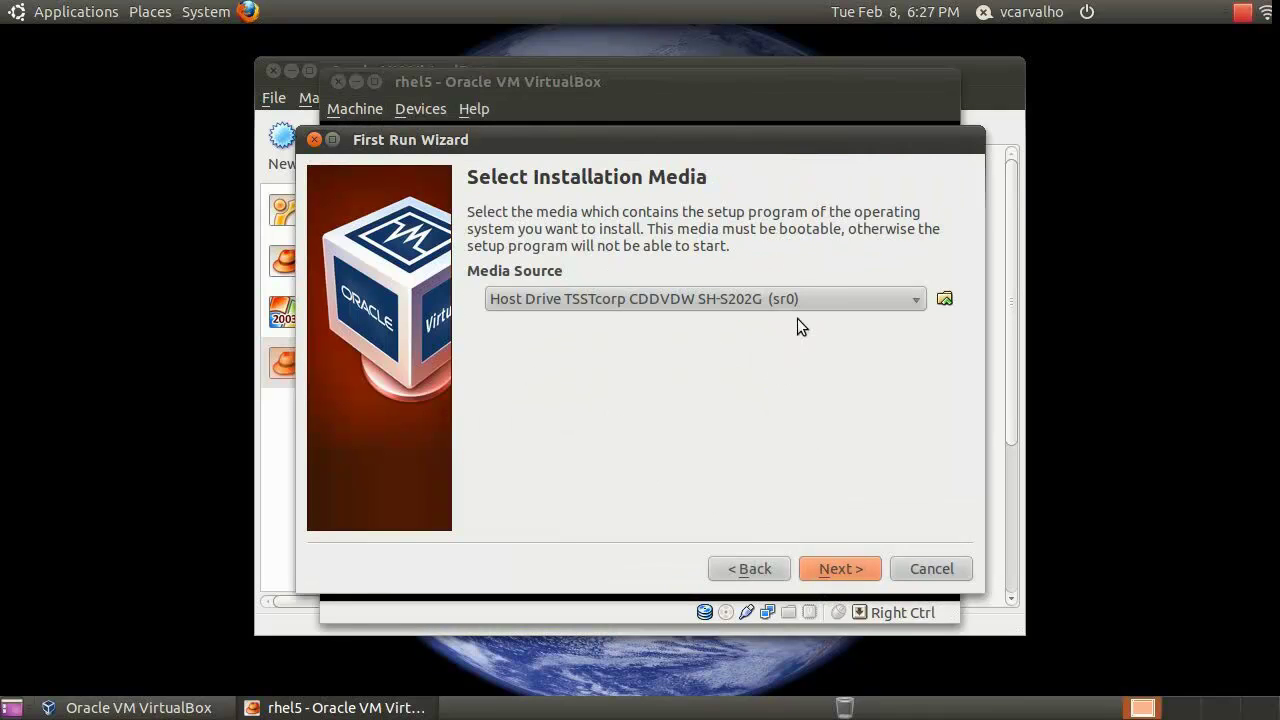
pyautogui.click(827, 297)
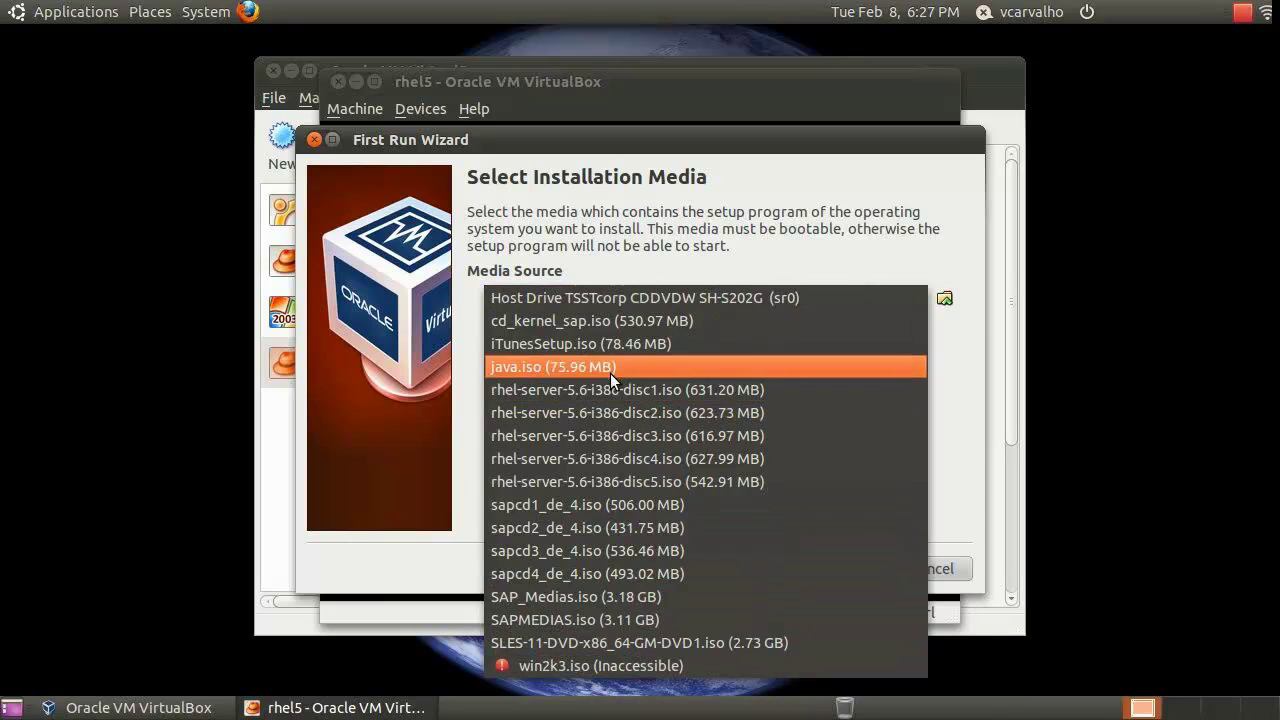
pyautogui.click(671, 392)
pyautogui.click(849, 569)
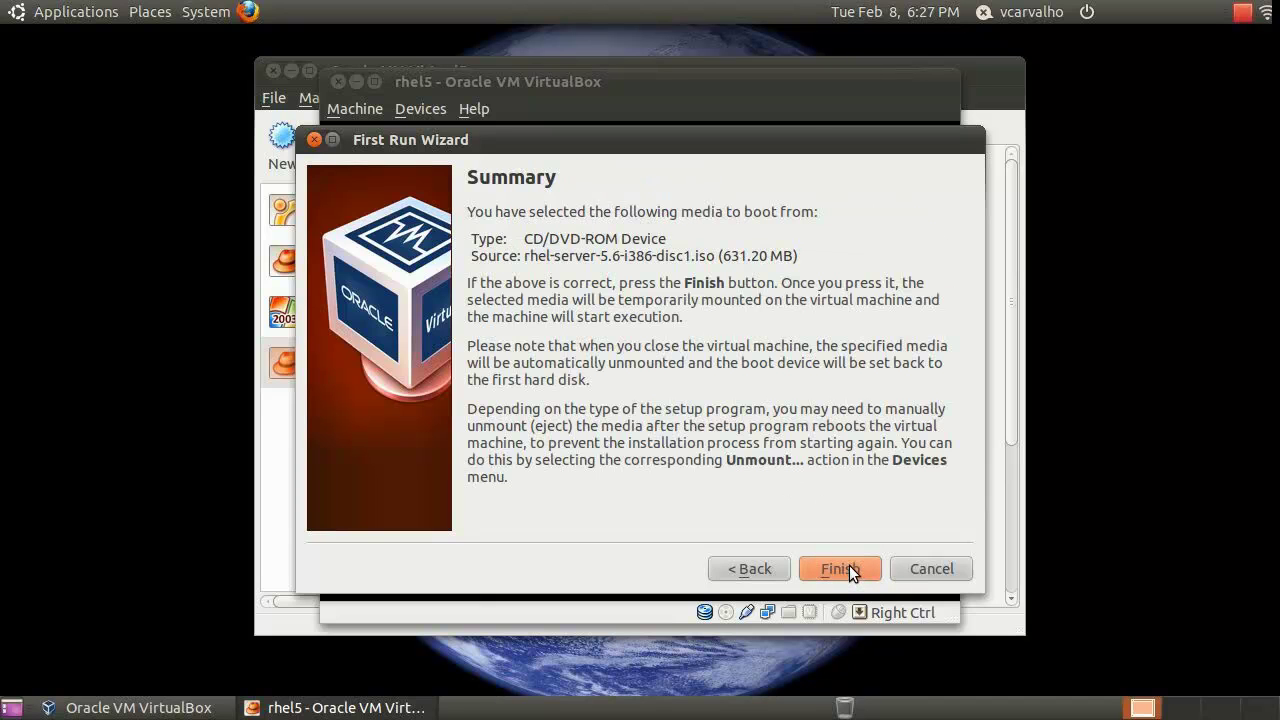
pyautogui.click(849, 568)
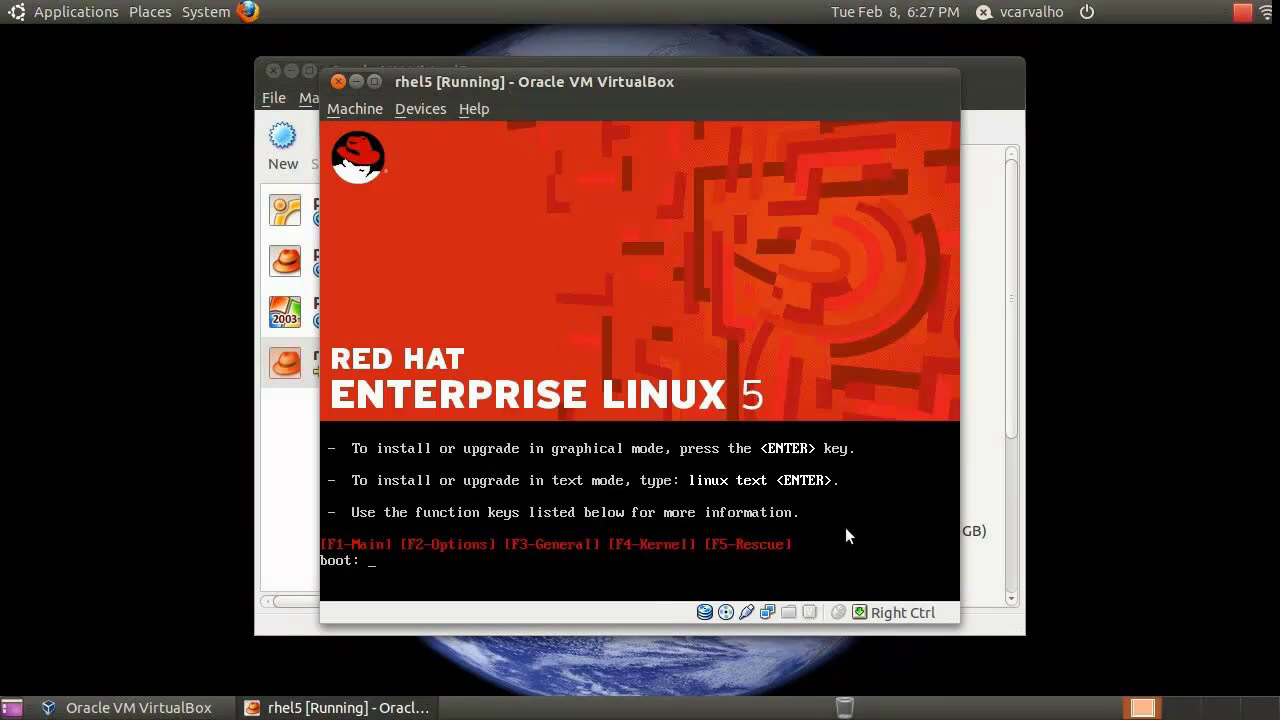
# Start the graphical installer at the boot prompt and skip the CD media test
pyautogui.click(548, 382)
pyautogui.press('Return')
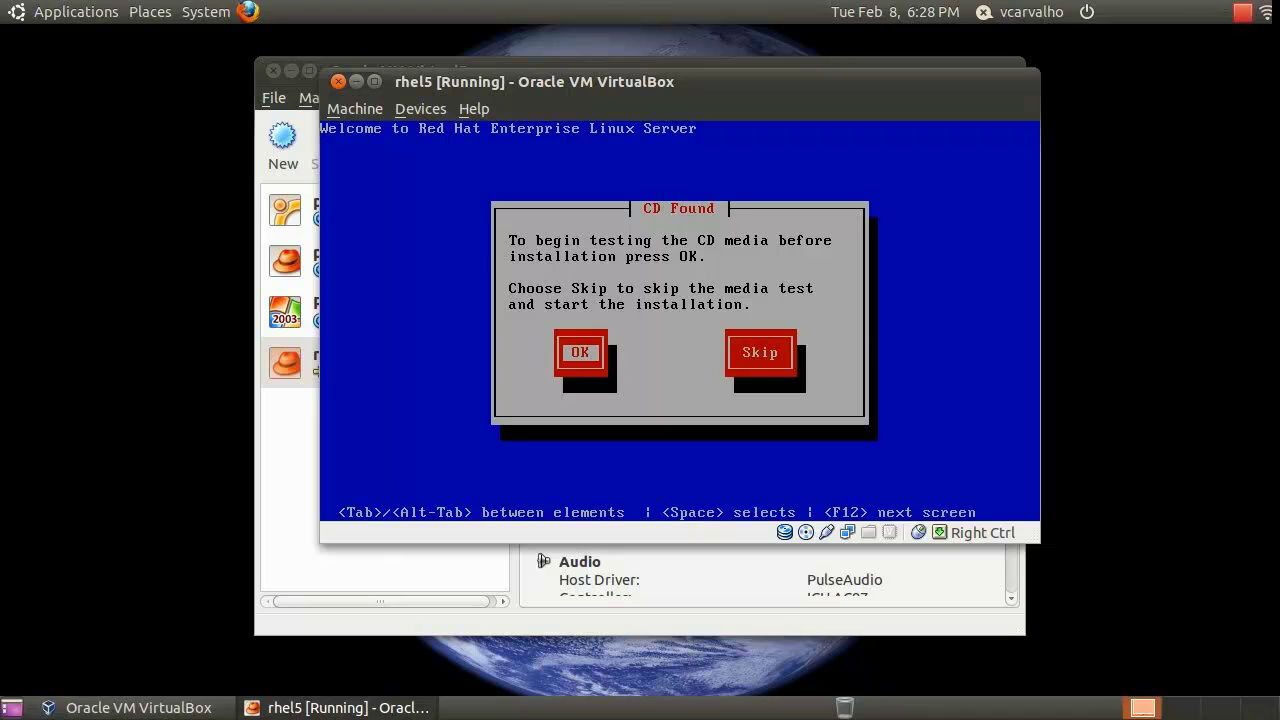
pyautogui.press('Tab')
pyautogui.press('Return')
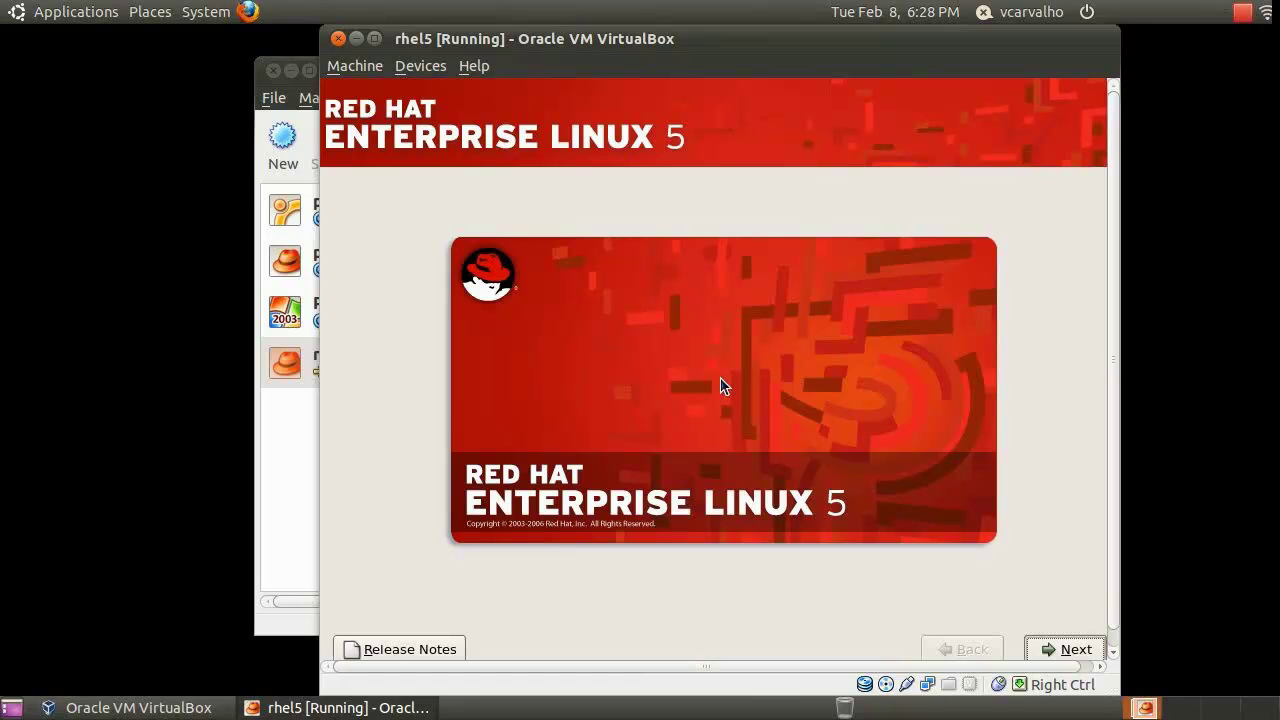
# Keep English as the install language and choose the Brazilian (ABNT2) keyboard layout
pyautogui.click(1050, 648)
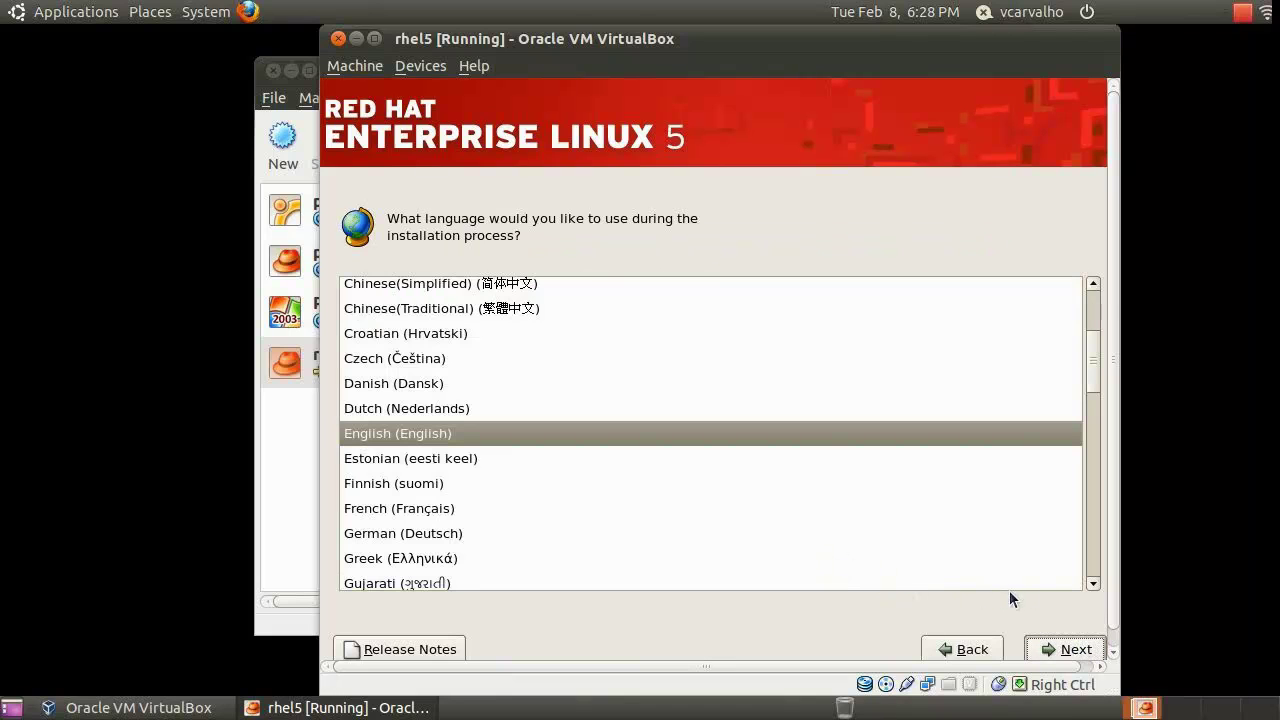
pyautogui.click(1071, 650)
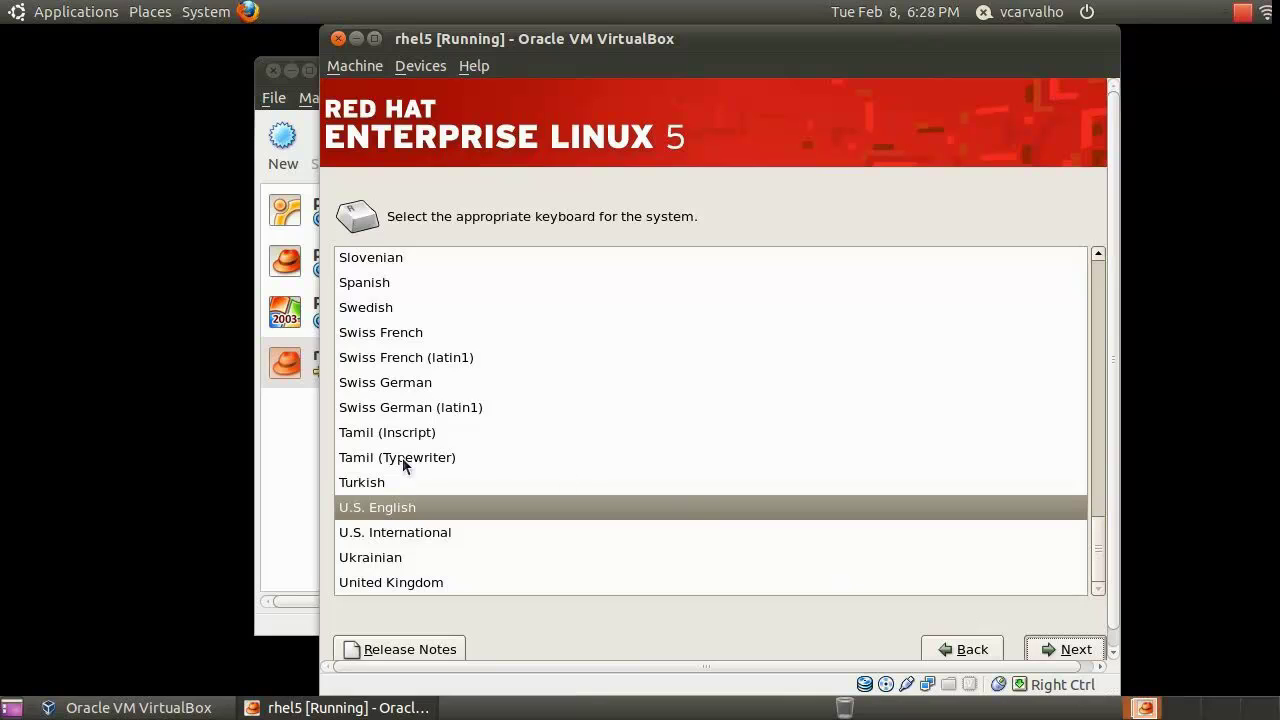
pyautogui.click(1105, 508)
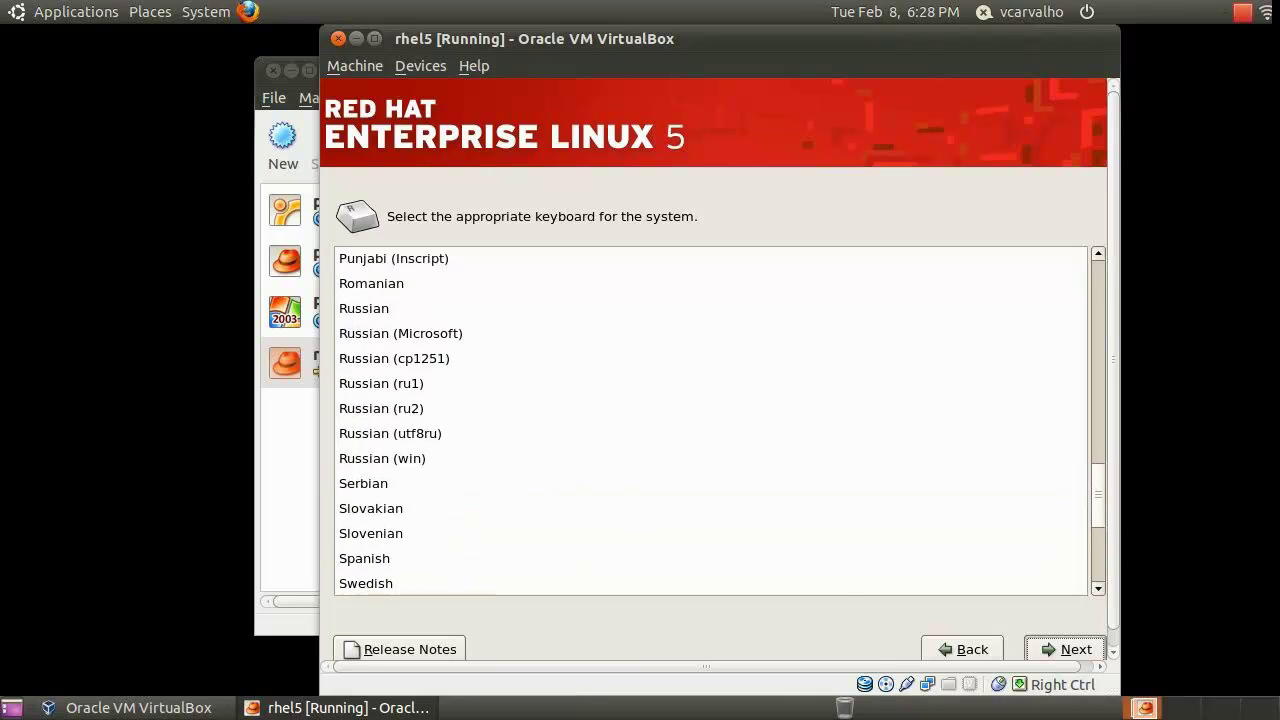
pyautogui.scroll(2, 710, 420)
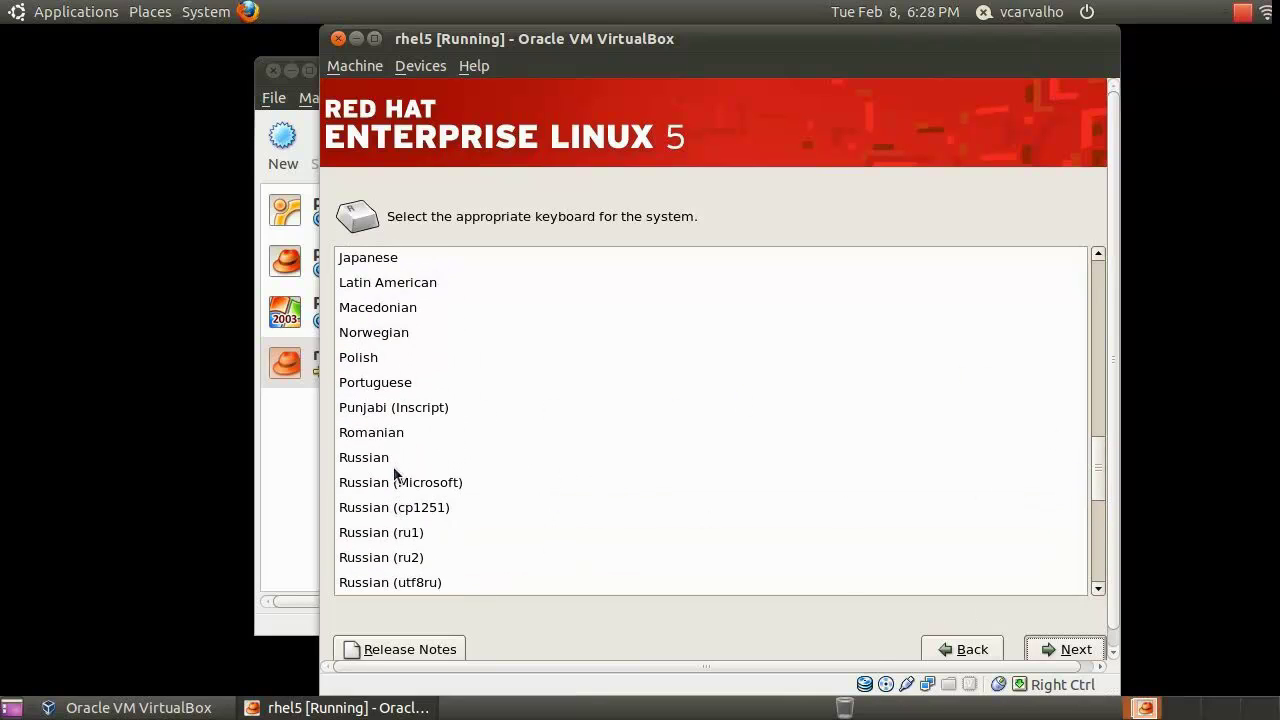
pyautogui.click(405, 388)
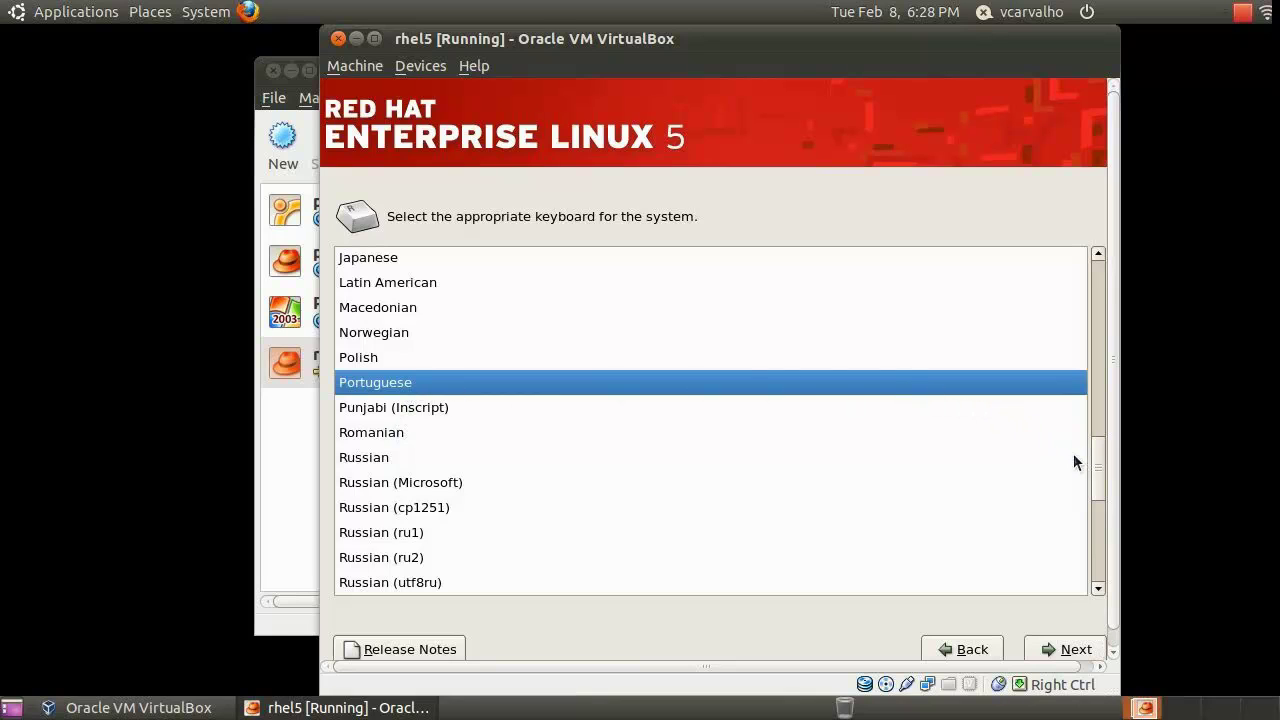
pyautogui.moveTo(1098, 480); pyautogui.dragTo(1102, 297)
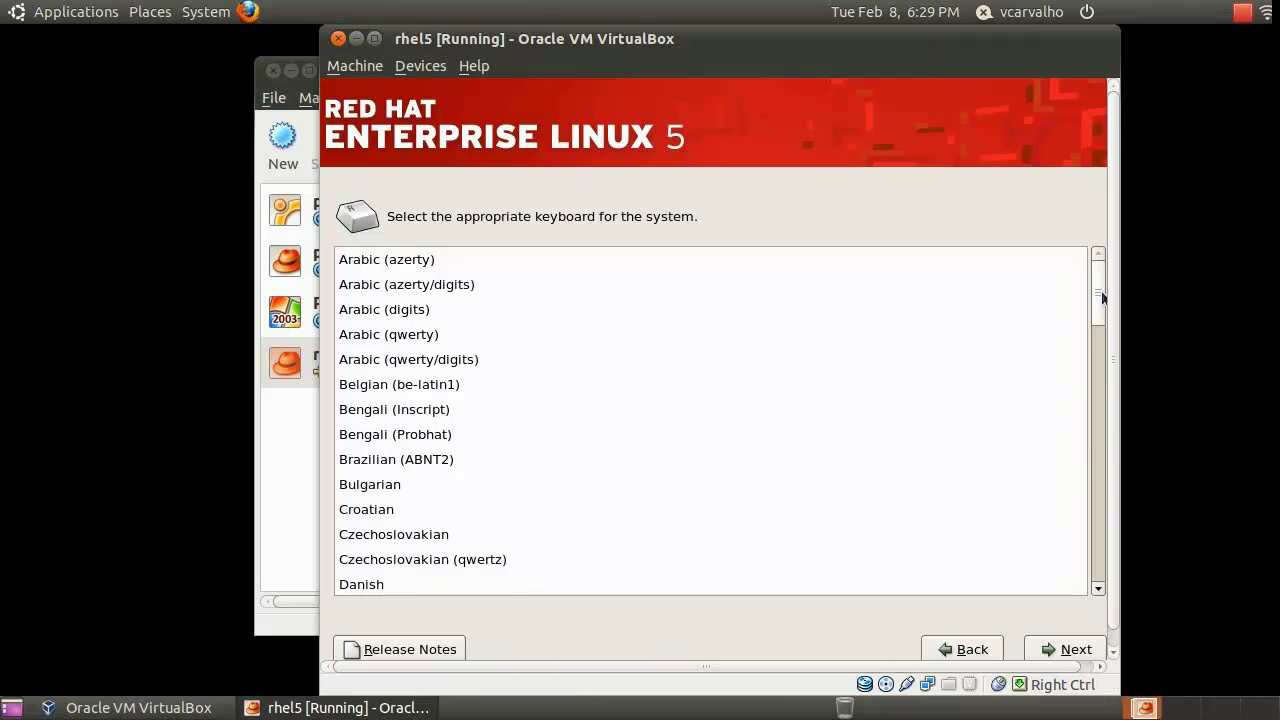
pyautogui.click(422, 460)
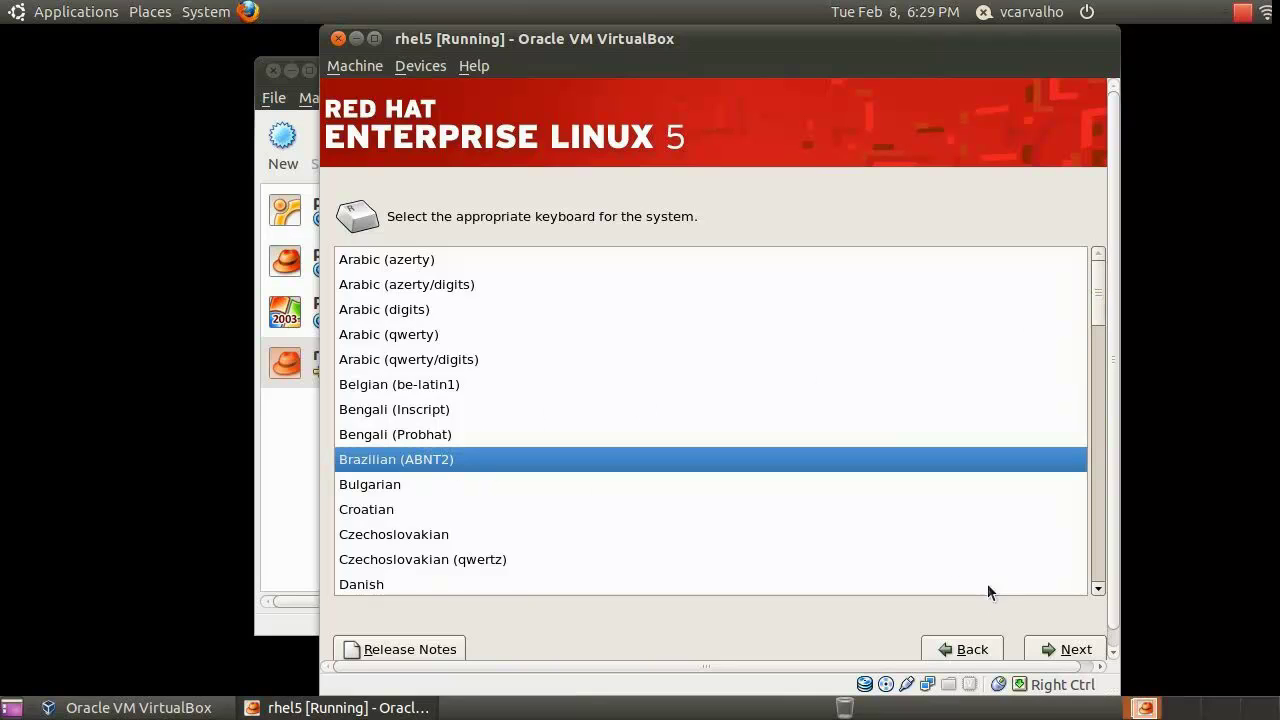
pyautogui.click(1046, 651)
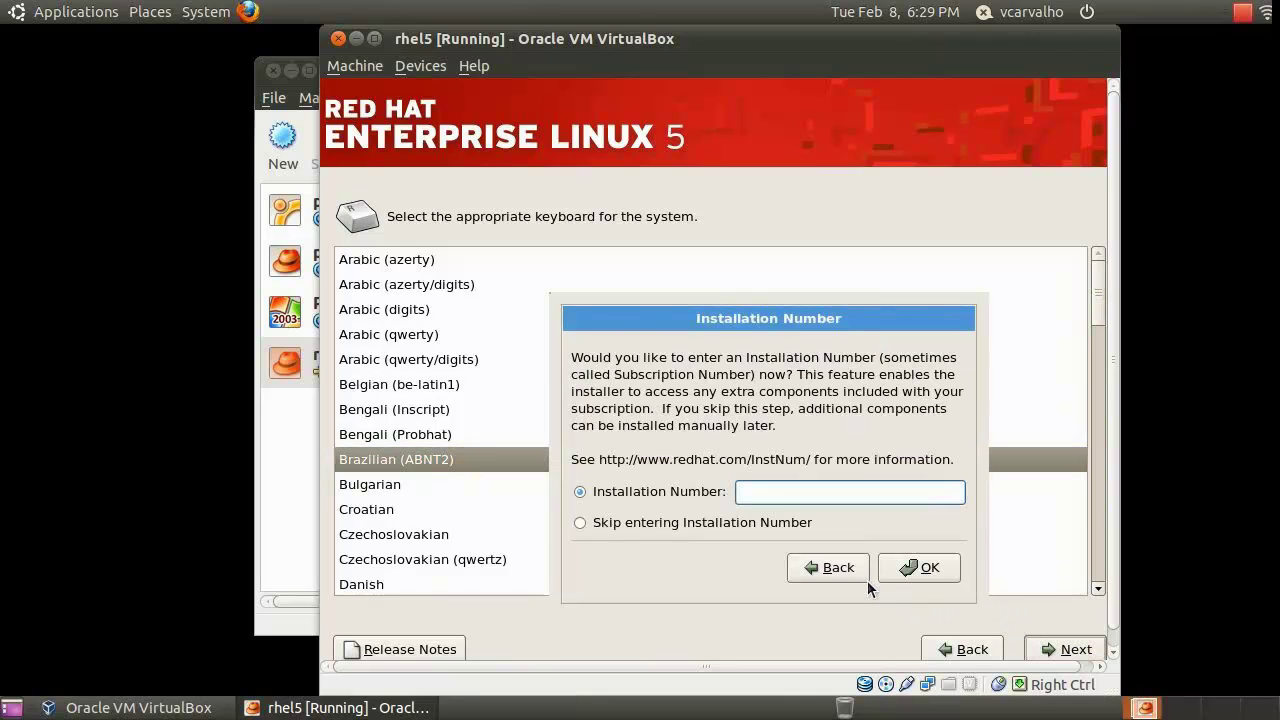
# Skip entering the installation number and confirm skipping it
pyautogui.click(700, 523)
pyautogui.click(904, 572)
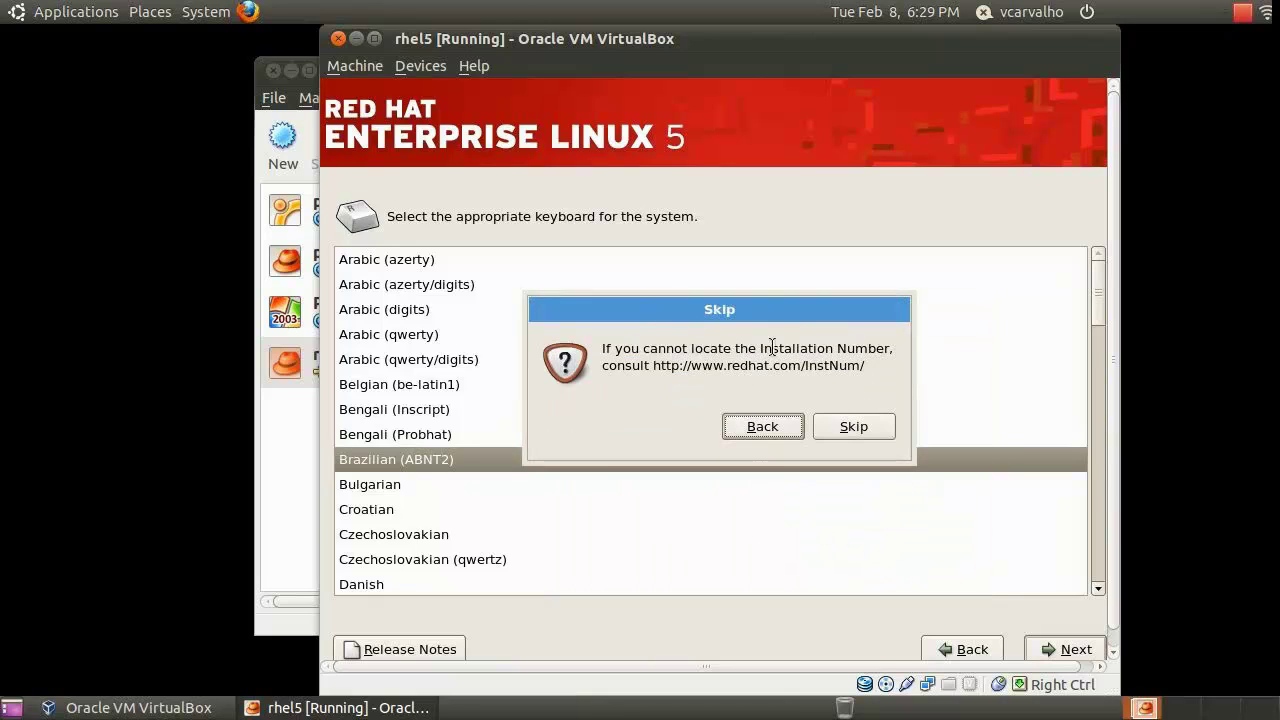
pyautogui.click(843, 428)
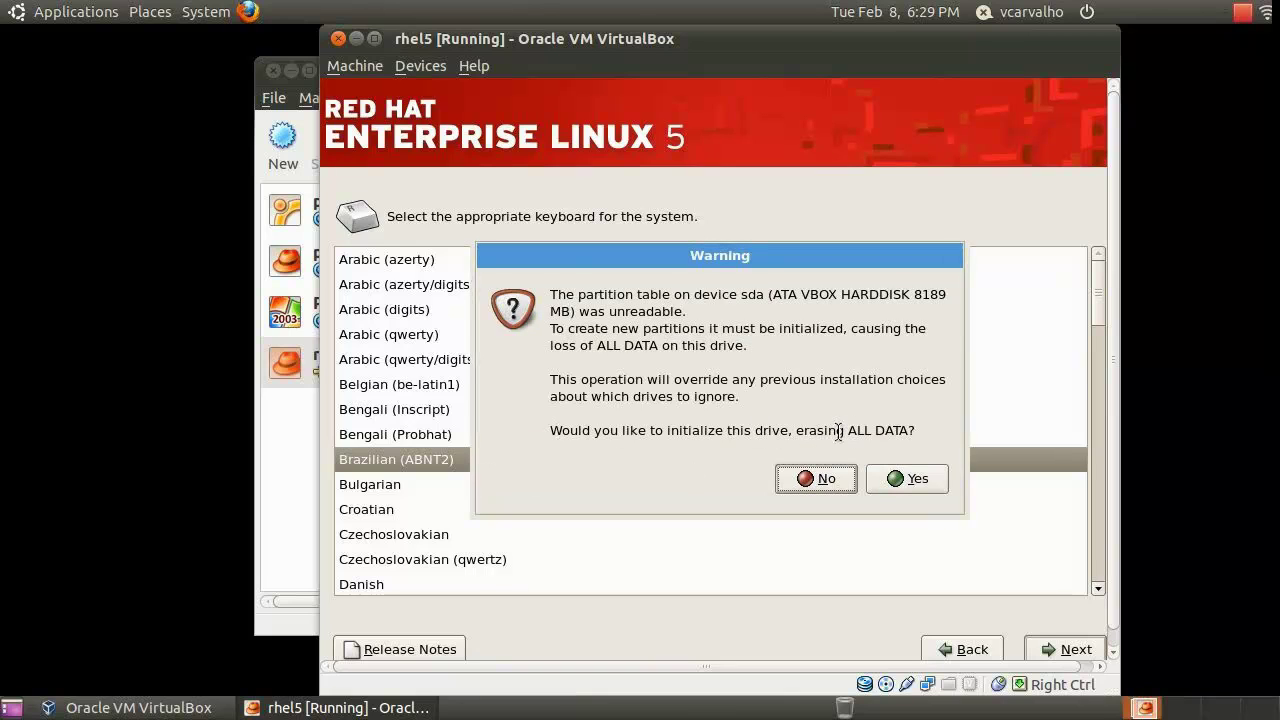
# Initialize sda and accept the default layout removing all Linux partitions
pyautogui.click(912, 481)
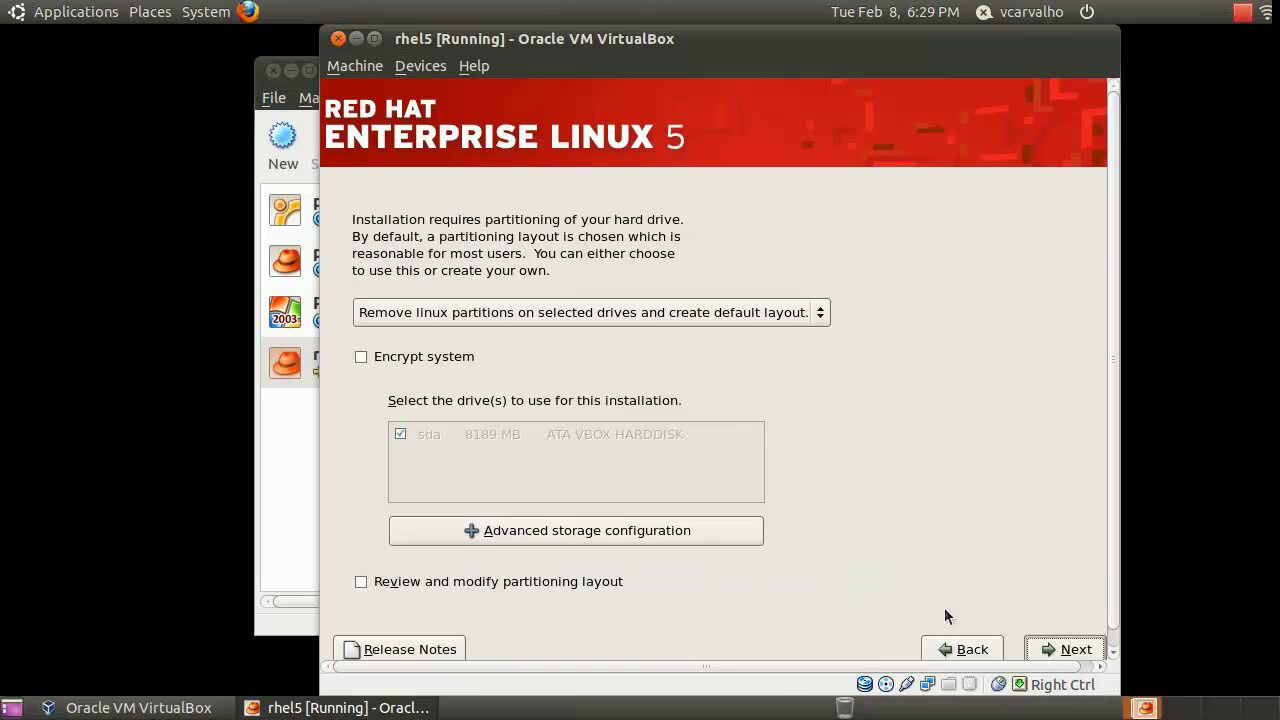
pyautogui.click(1062, 649)
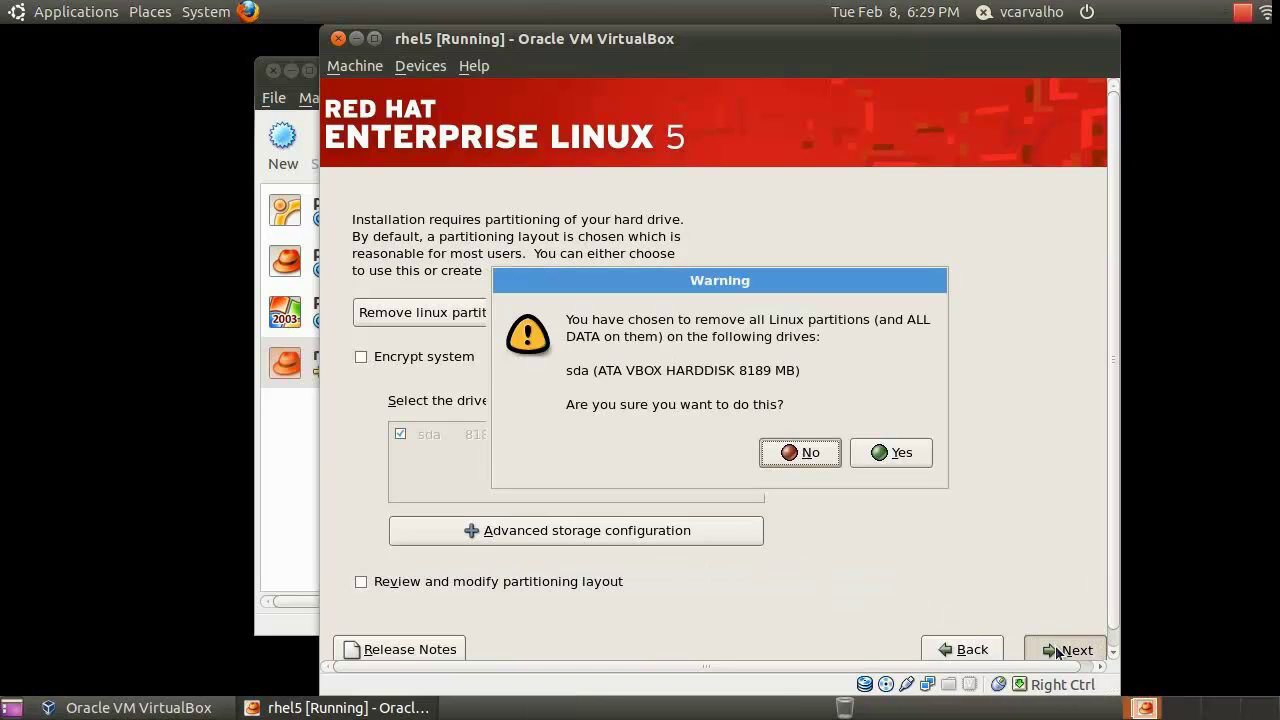
pyautogui.click(889, 452)
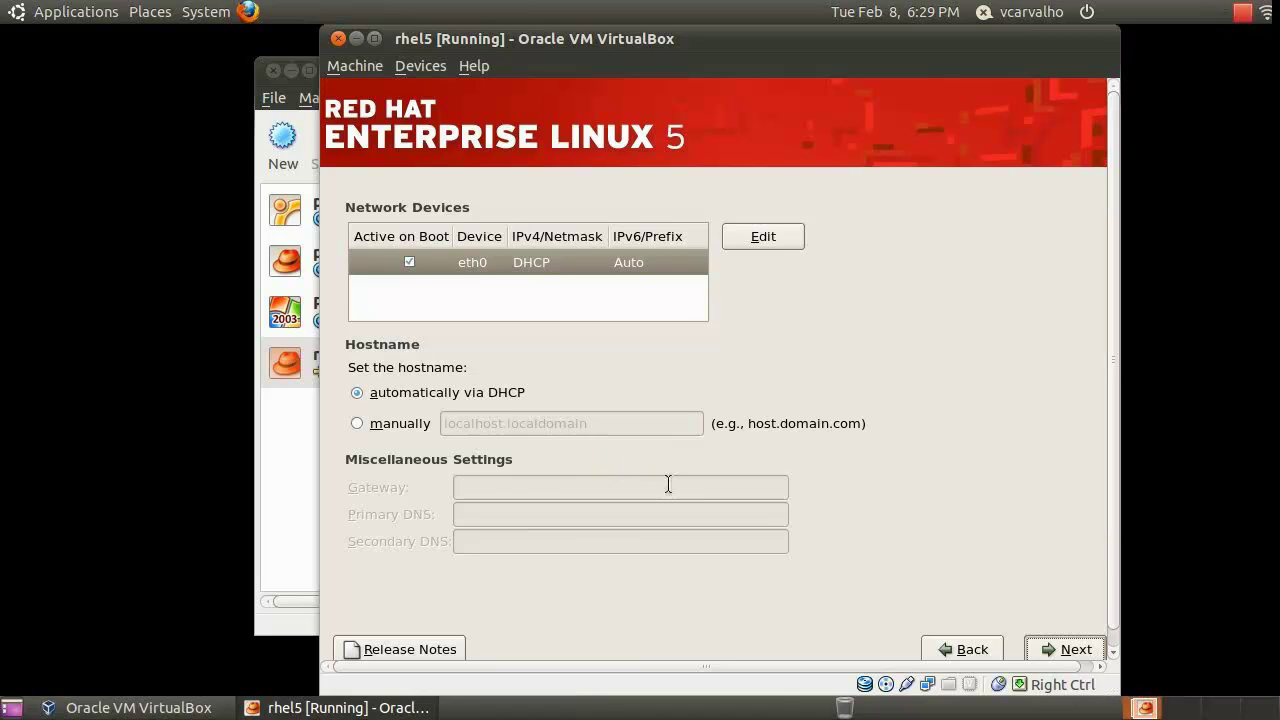
# Set the hostname manually to rhel5.phantom-server and continue
pyautogui.click(380, 425)
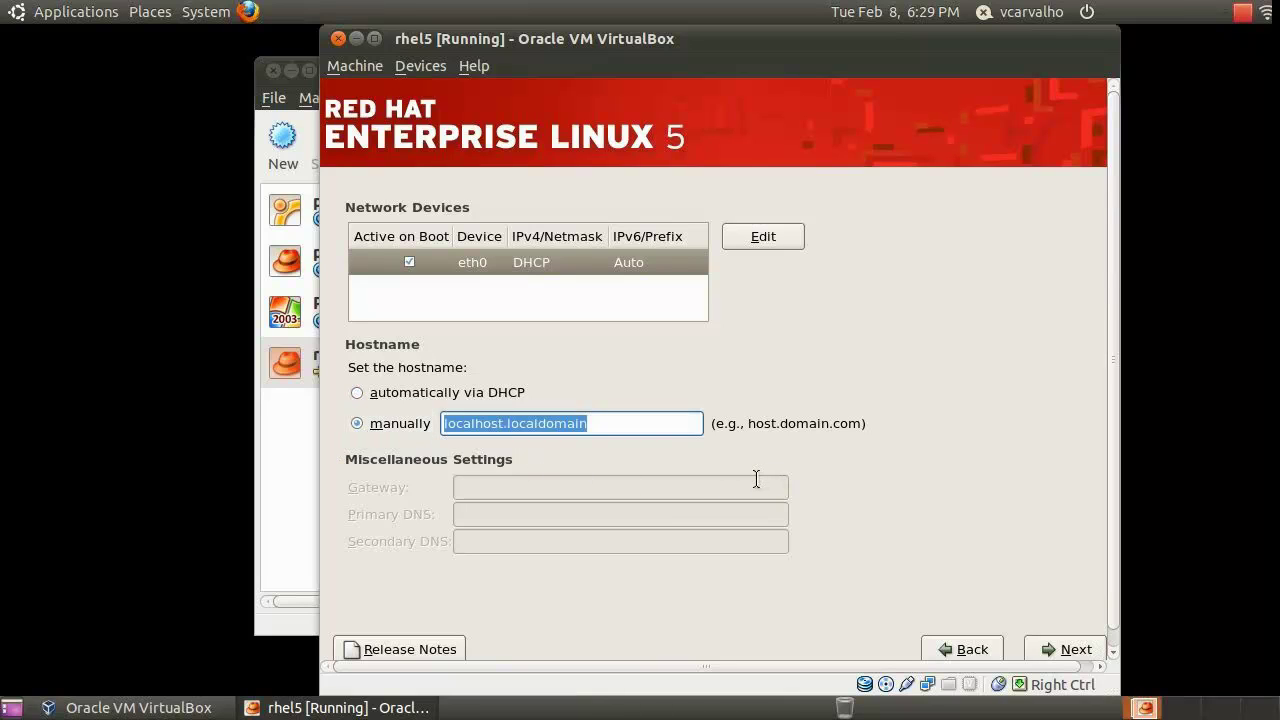
pyautogui.write('rhel')
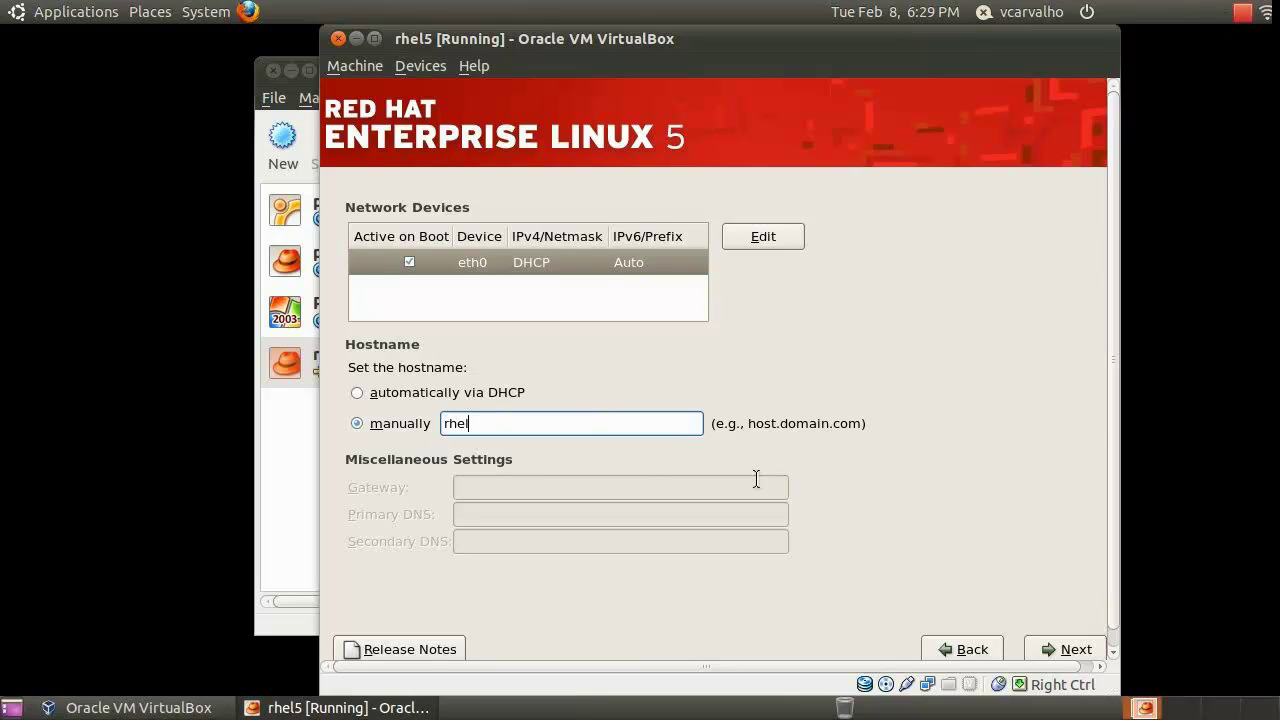
pyautogui.write('5.')
pyautogui.write('phantom-server')
pyautogui.click(1066, 651)
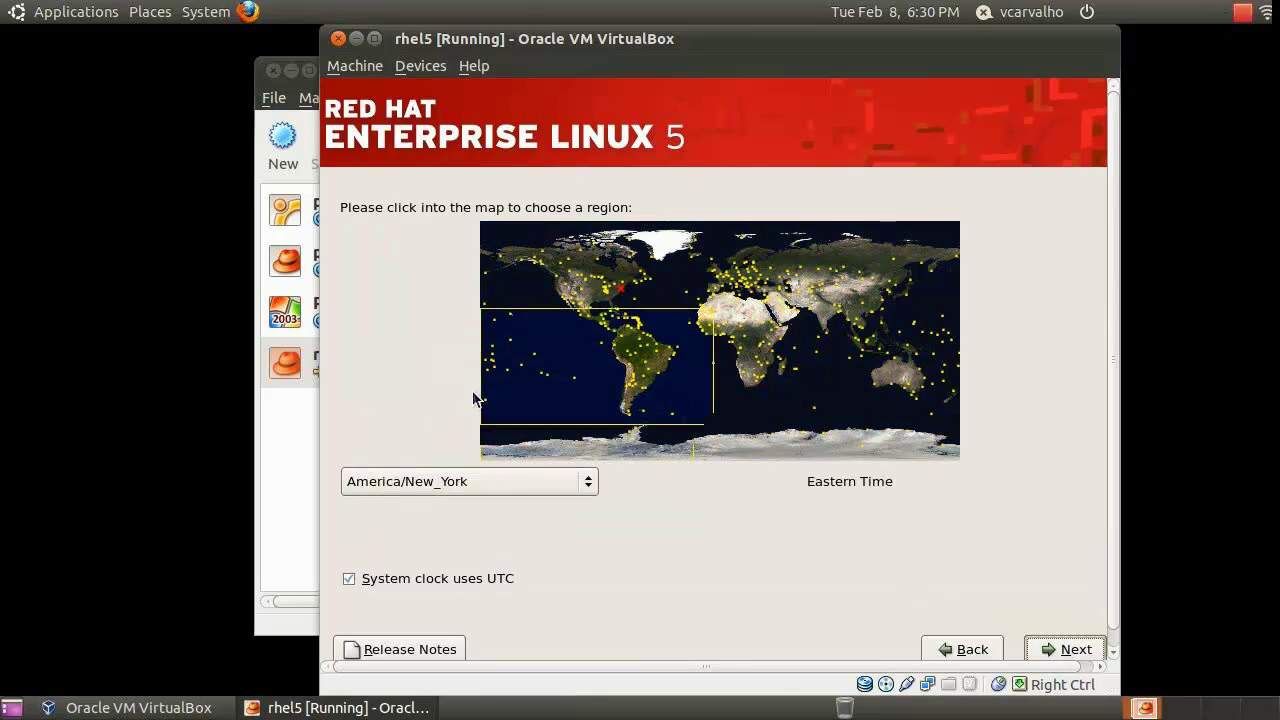
# Set the time zone to America/Sao_Paulo from the Americas map
pyautogui.click(664, 380)
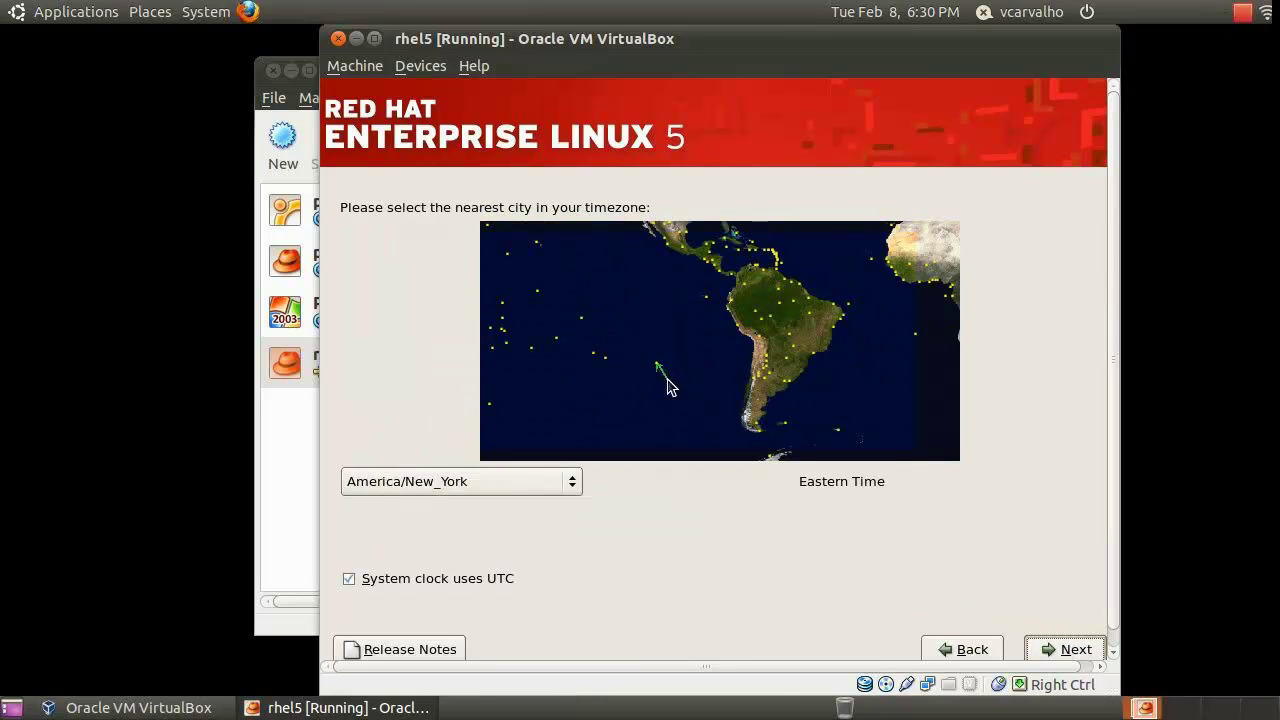
pyautogui.click(818, 372)
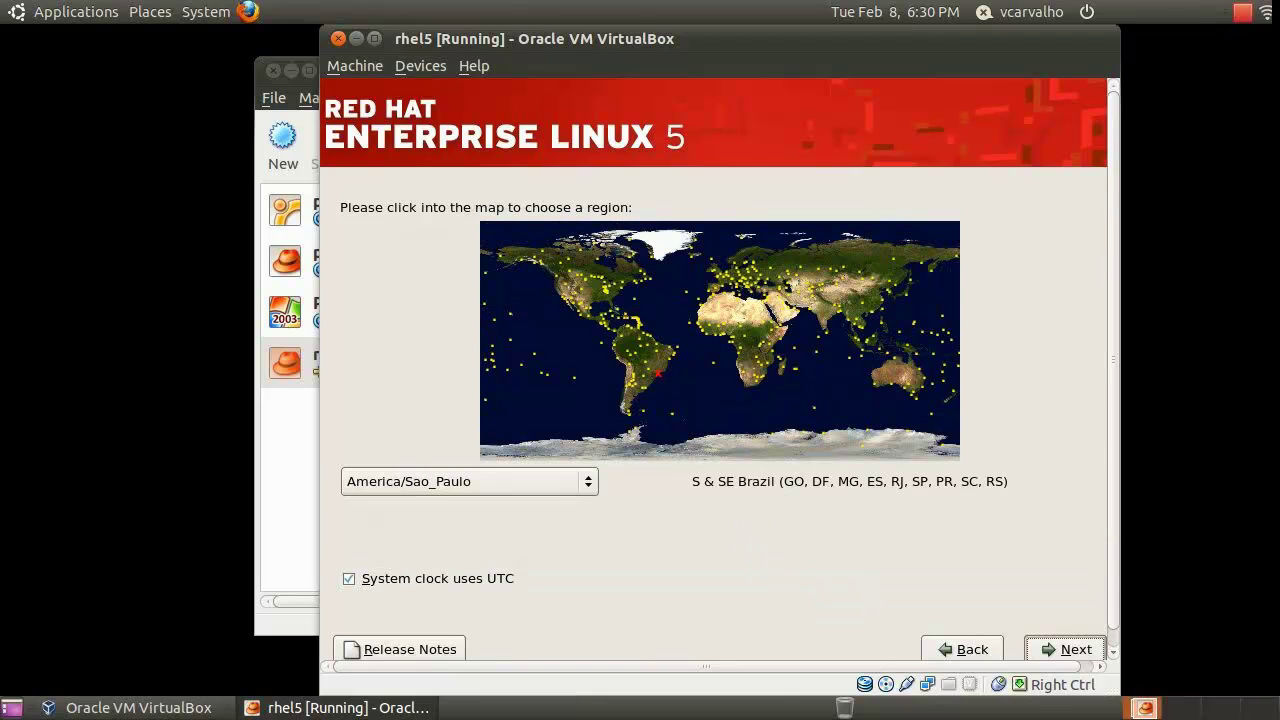
pyautogui.click(1076, 651)
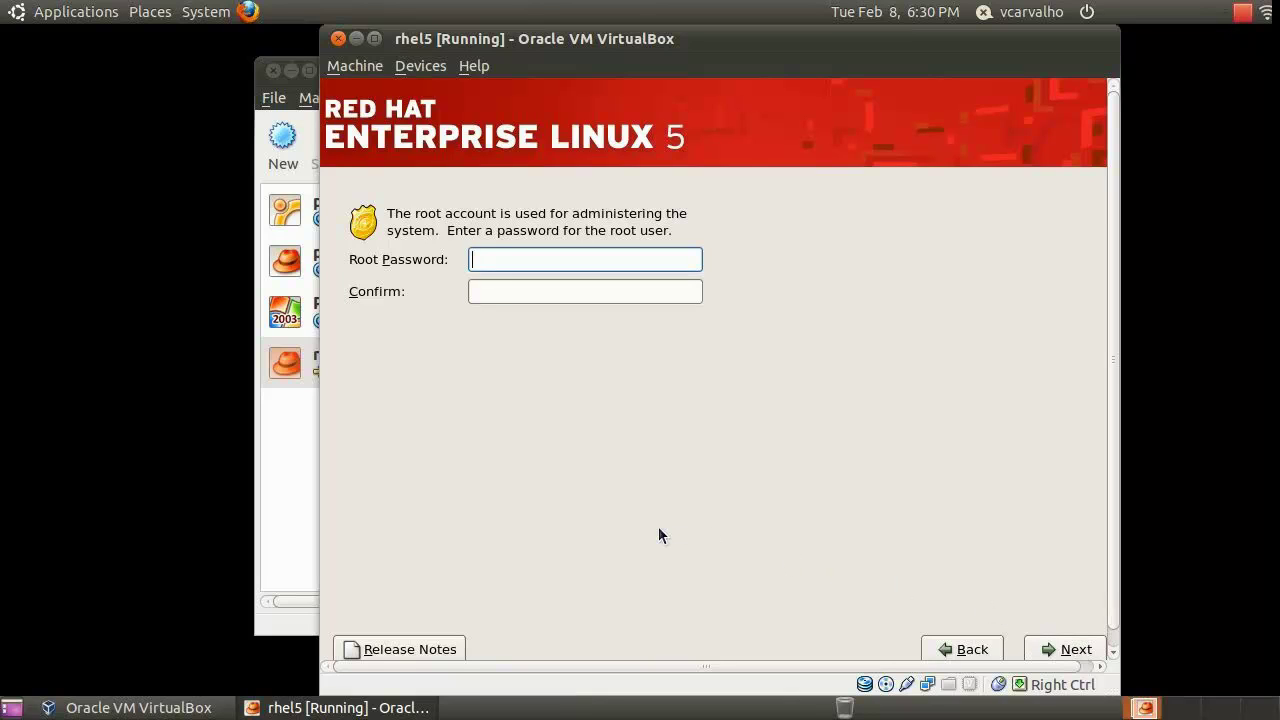
# Enter and confirm the root account password
pyautogui.write('redhat')
pyautogui.press('Tab')
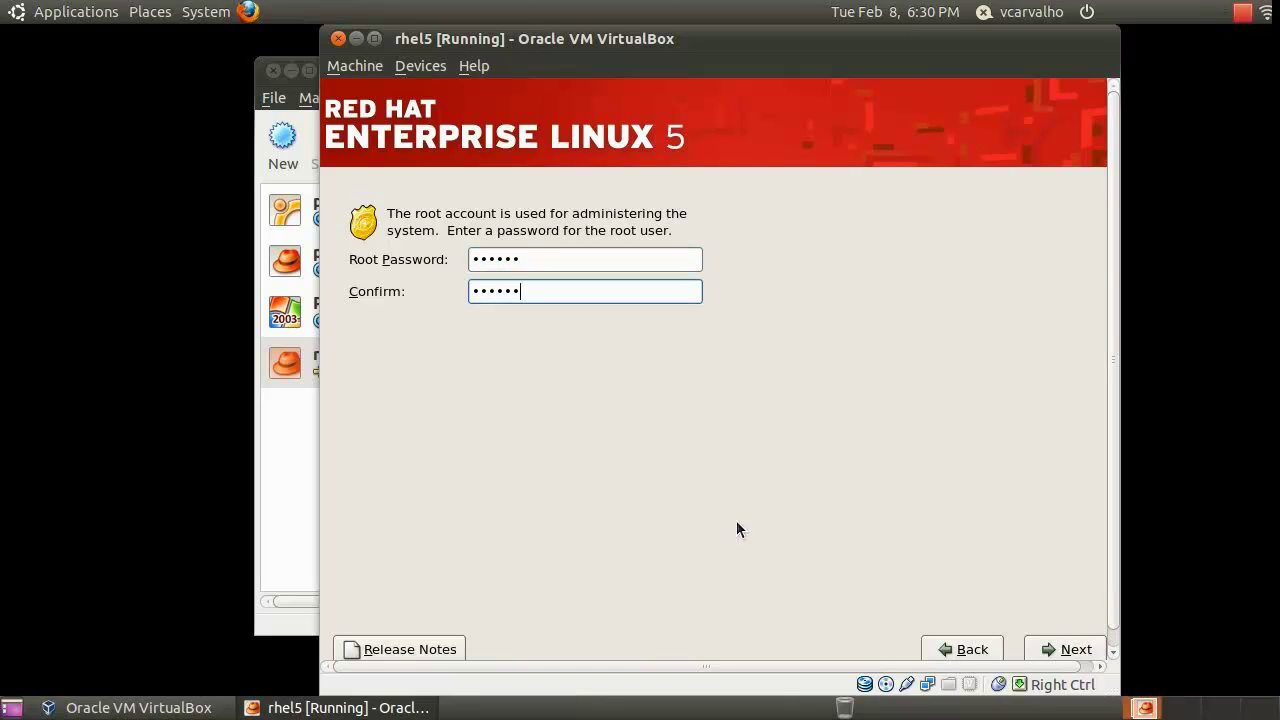
pyautogui.click(1064, 650)
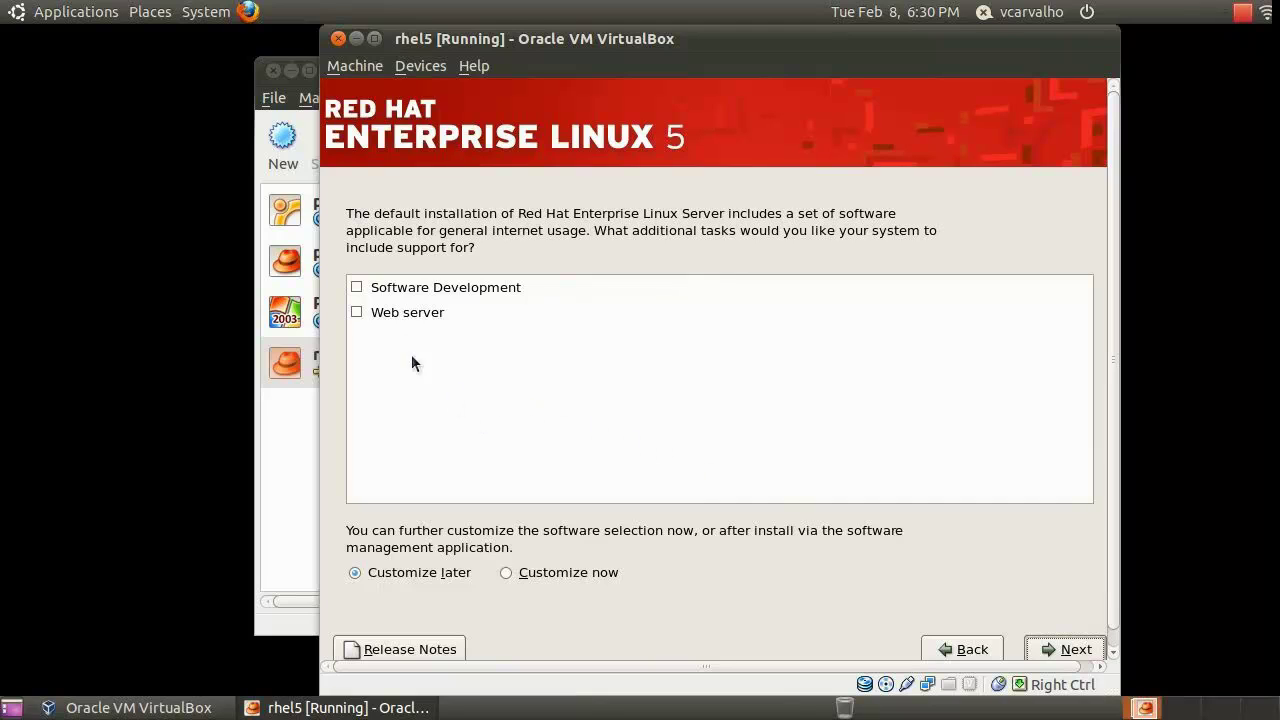
# Add Software Development to the software tasks and begin the installation
pyautogui.click(355, 288)
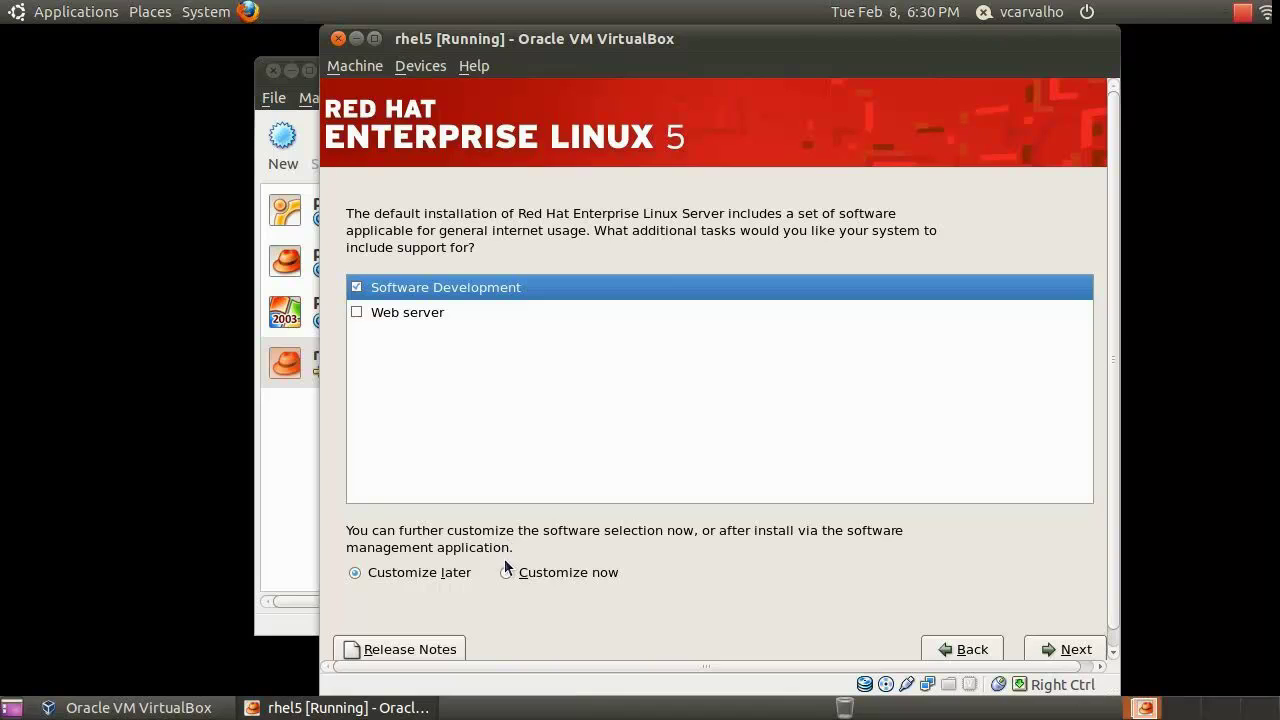
pyautogui.click(1060, 650)
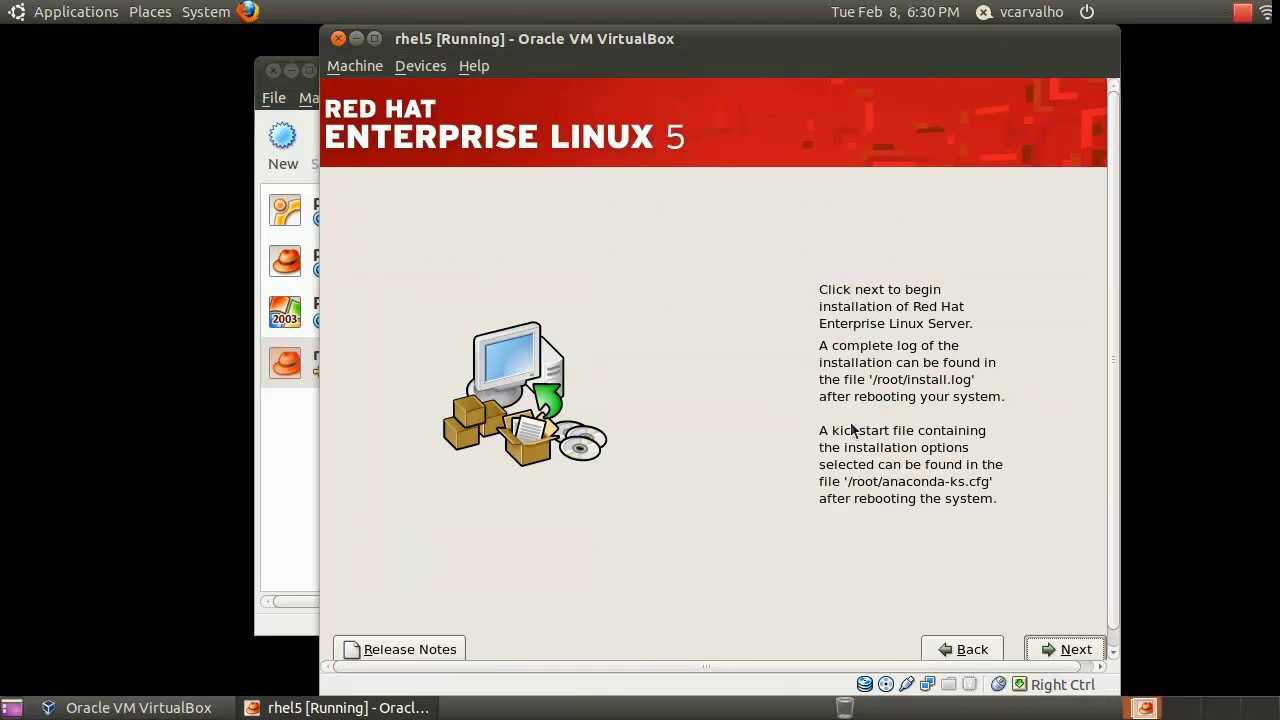
pyautogui.click(1076, 650)
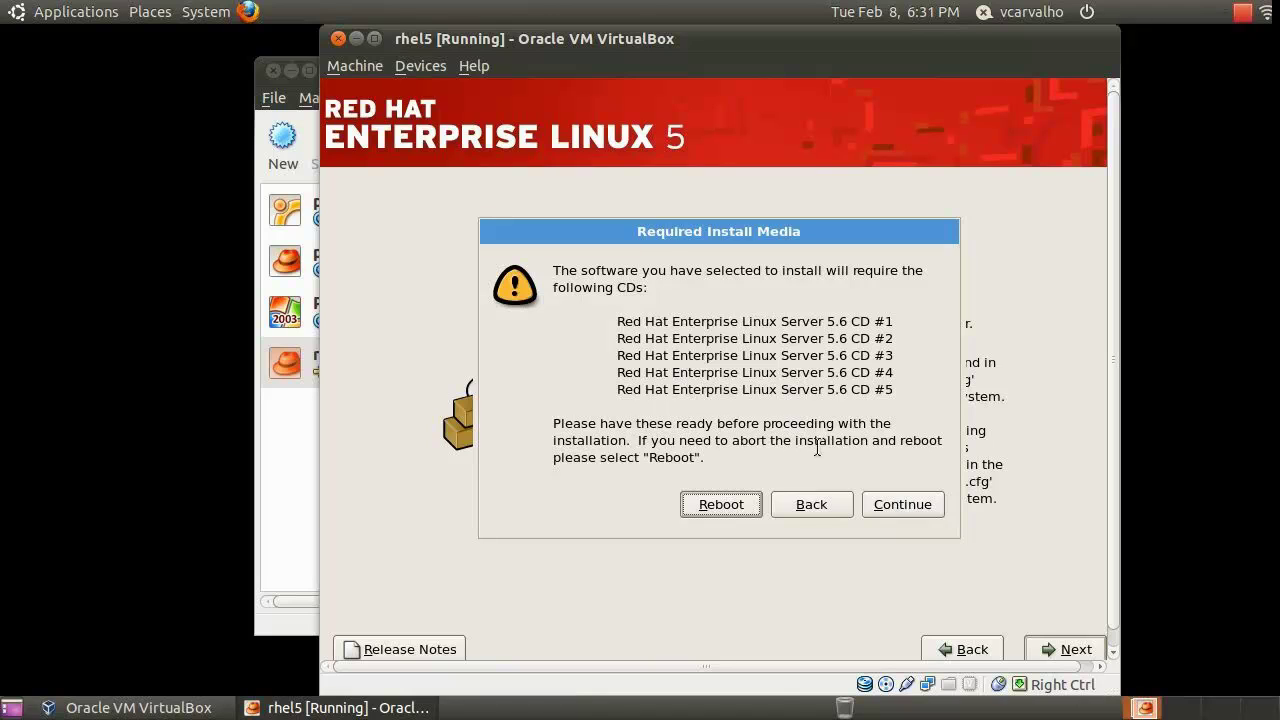
# Accept the five required RHEL Server 5.6 CDs and let packages install until disc 4 is requested
pyautogui.click(925, 506)
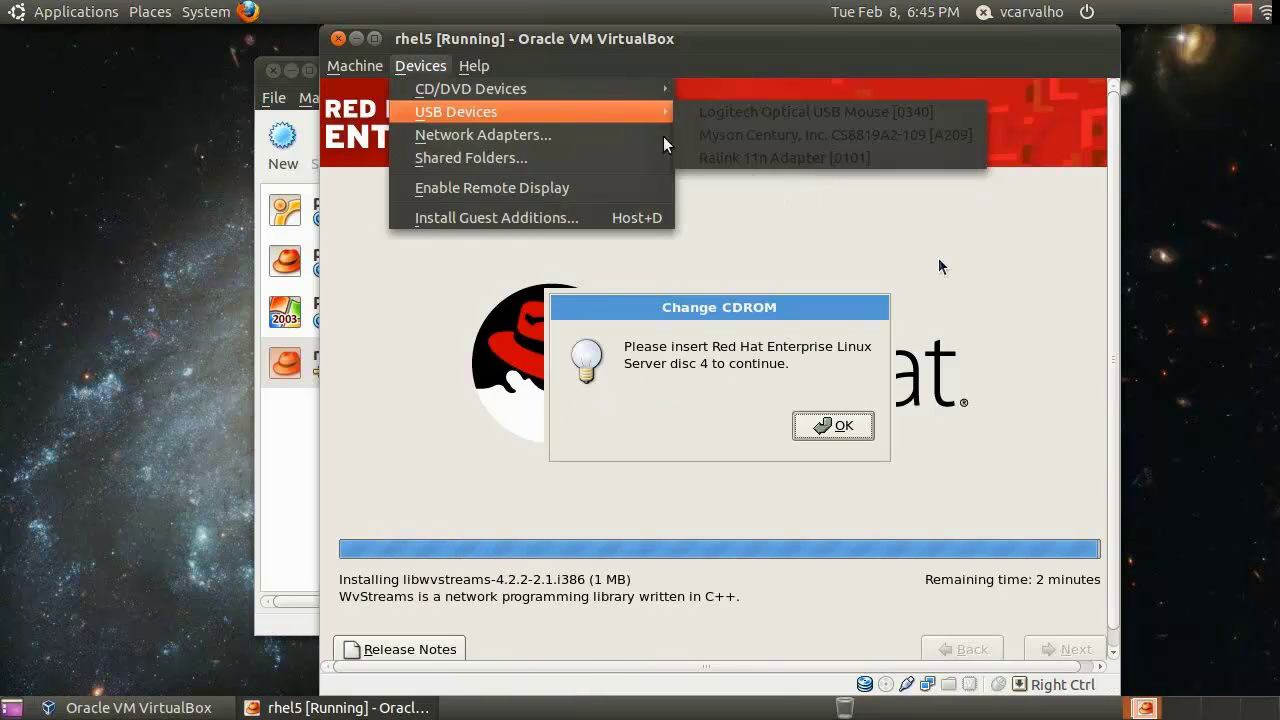
# Attach rhel-server-5.6-i386-disc4.iso to the guest's drive and confirm disc 4 in the installer
pyautogui.moveTo(470, 88)
pyautogui.click(778, 204)
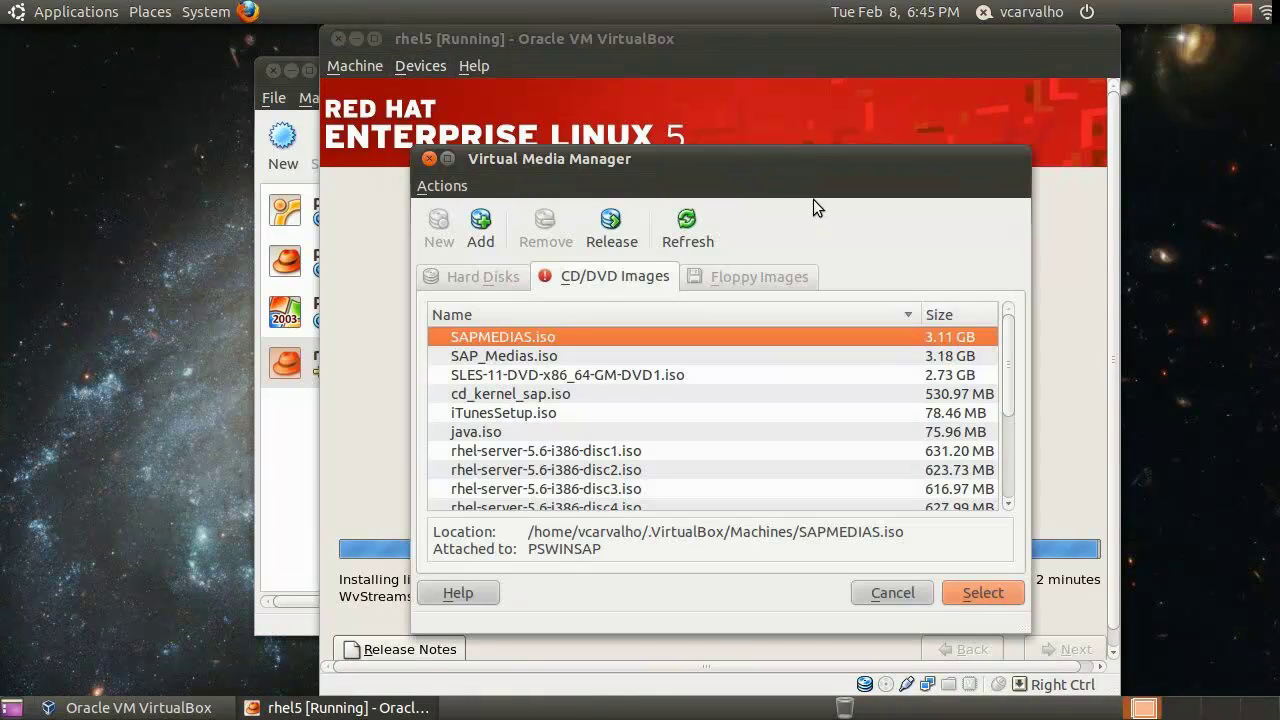
pyautogui.click(649, 503)
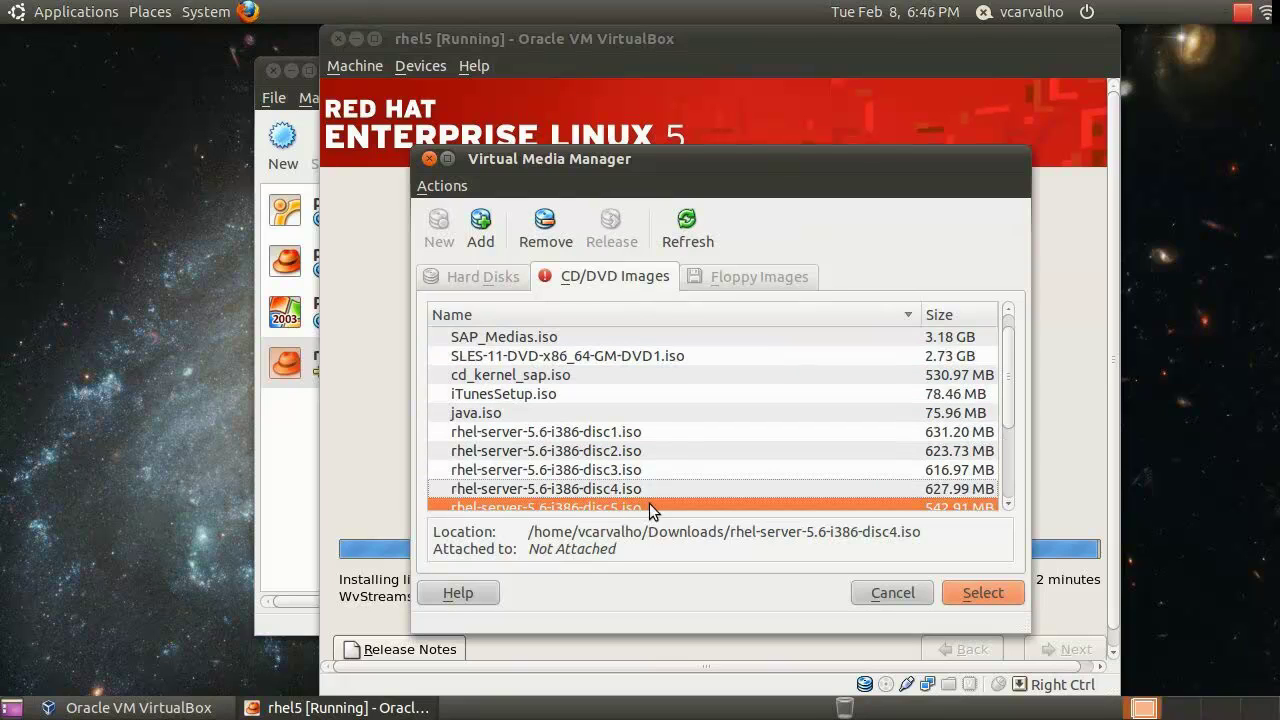
pyautogui.click(652, 488)
pyautogui.click(998, 595)
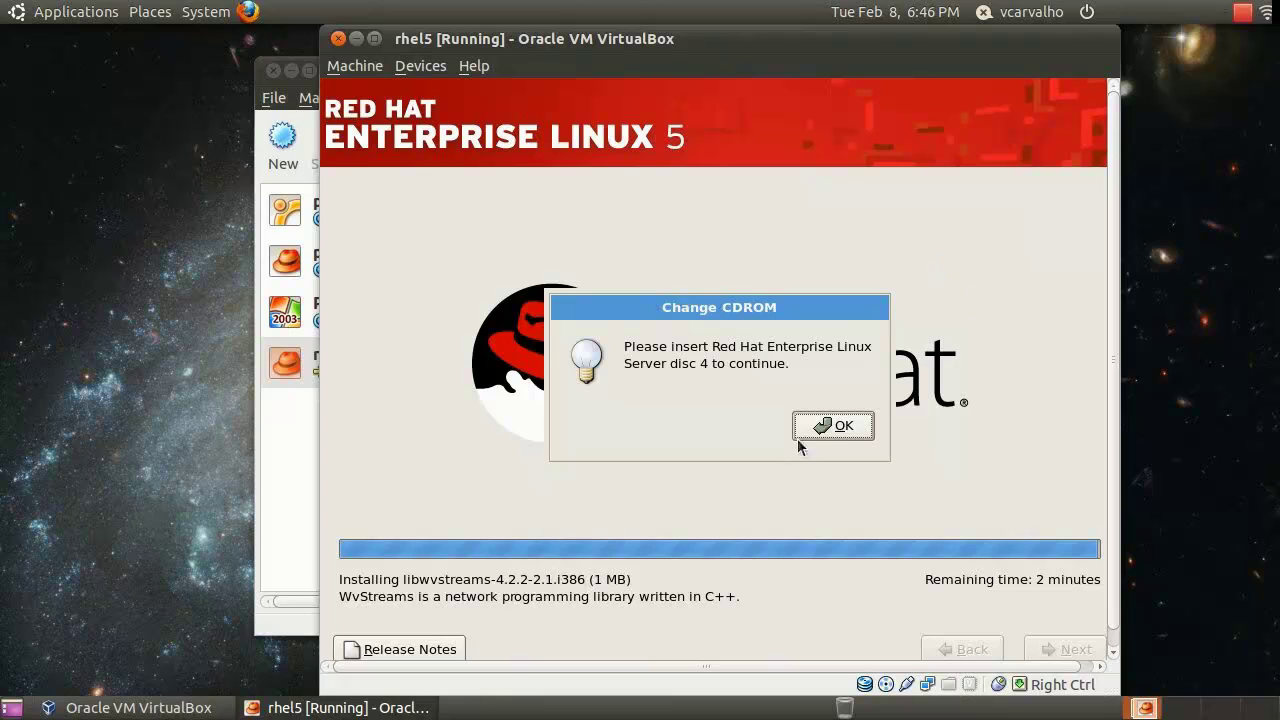
pyautogui.click(831, 427)
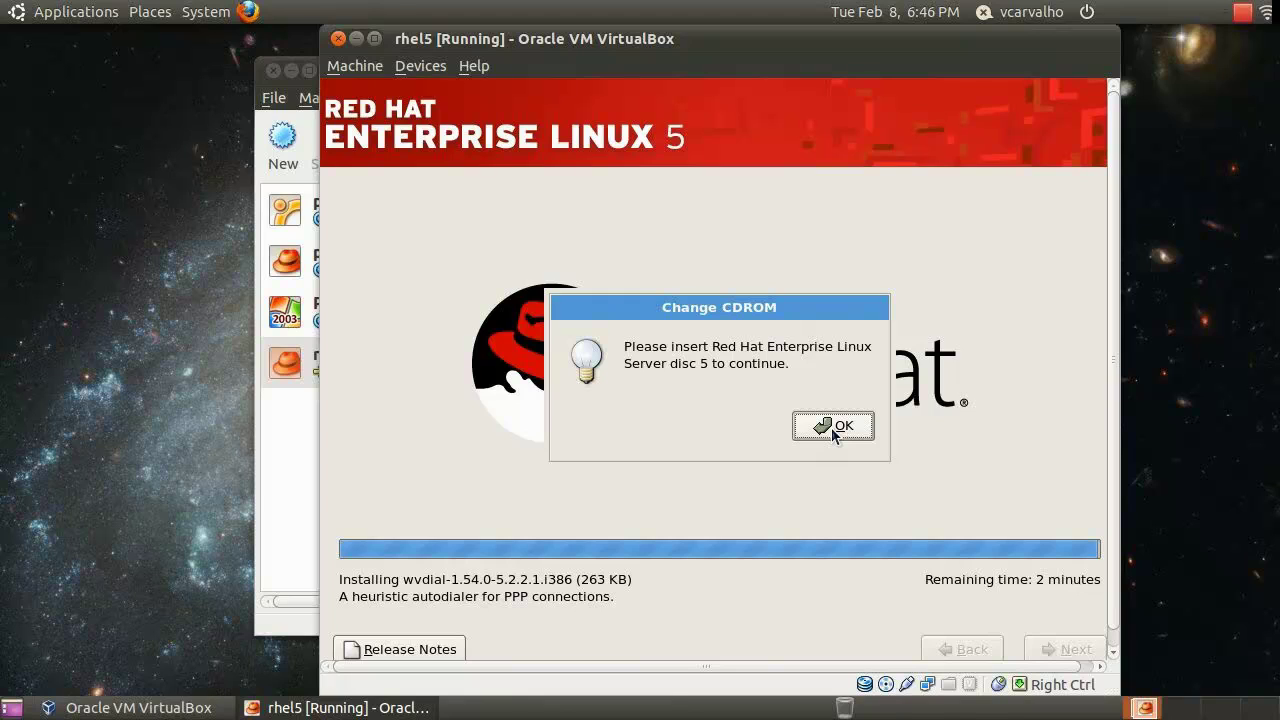
# Eject disc4, attach rhel-server-5.6-i386-disc5.iso and confirm disc 5 in the installer
pyautogui.press('Control_R')
pyautogui.click(421, 66)
pyautogui.moveTo(576, 94)
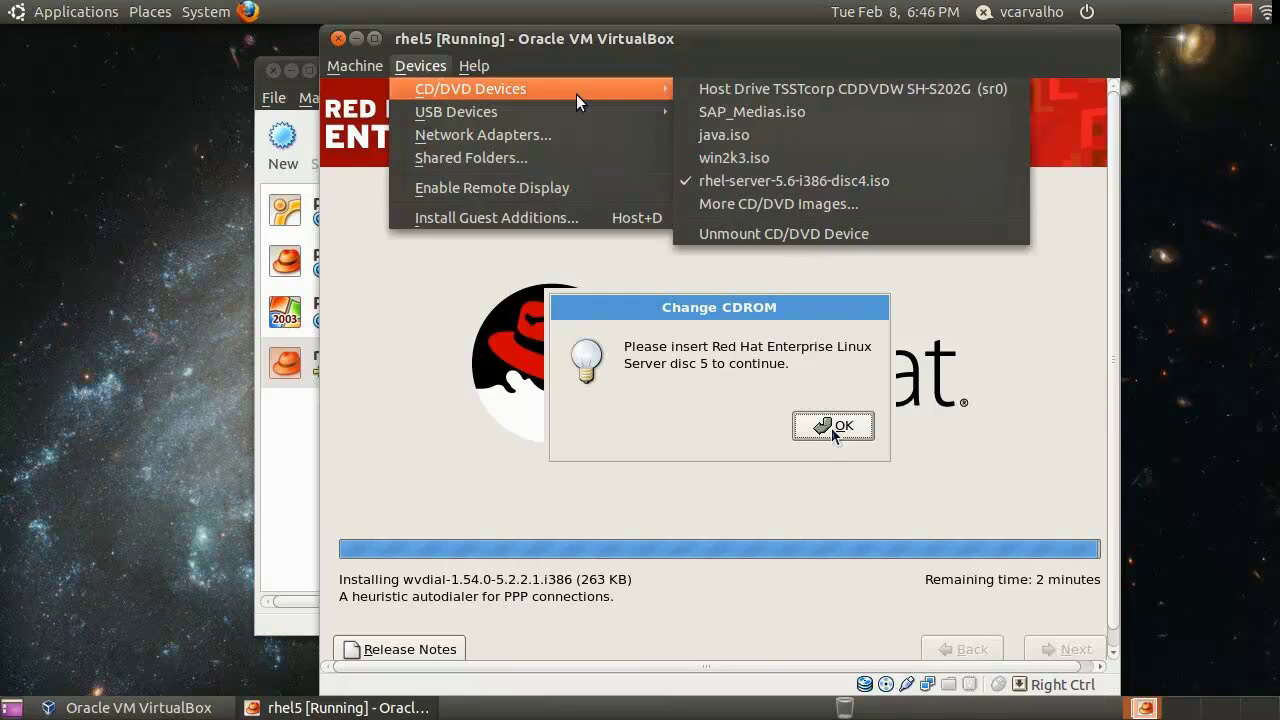
pyautogui.click(833, 233)
pyautogui.click(421, 66)
pyautogui.moveTo(501, 88)
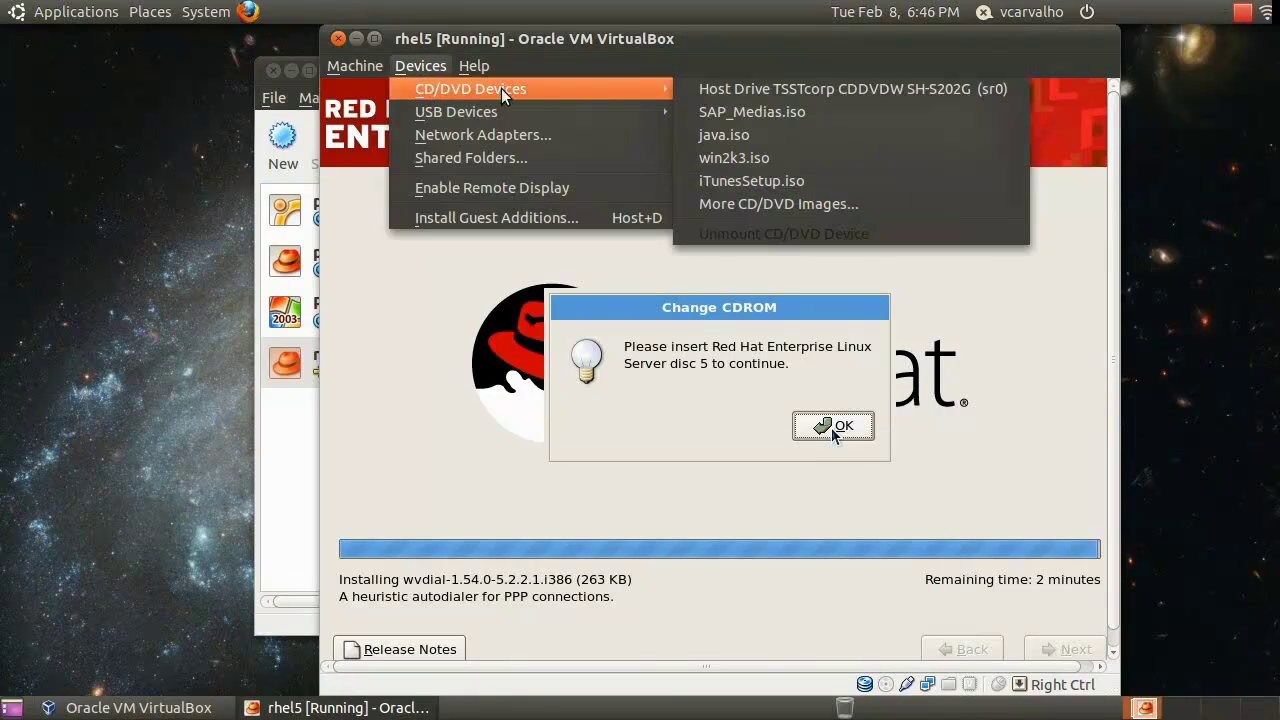
pyautogui.click(768, 203)
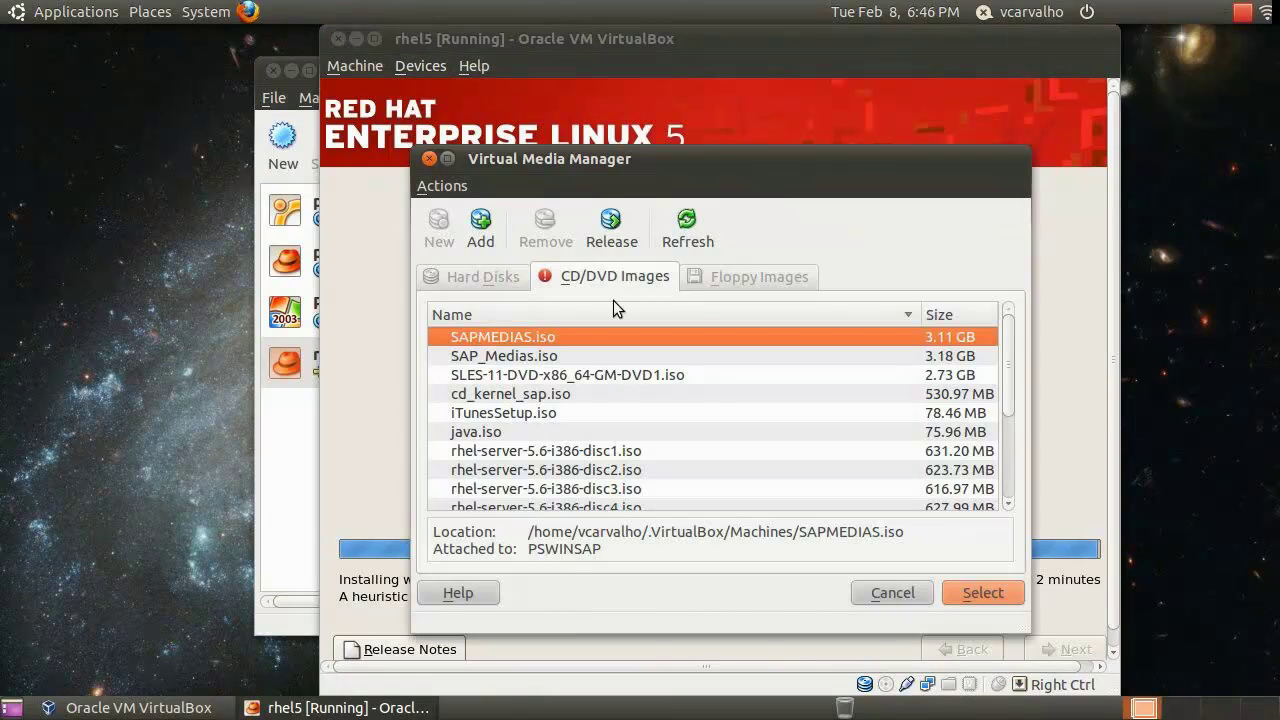
pyautogui.scroll(-3, 590, 480)
pyautogui.click(632, 412)
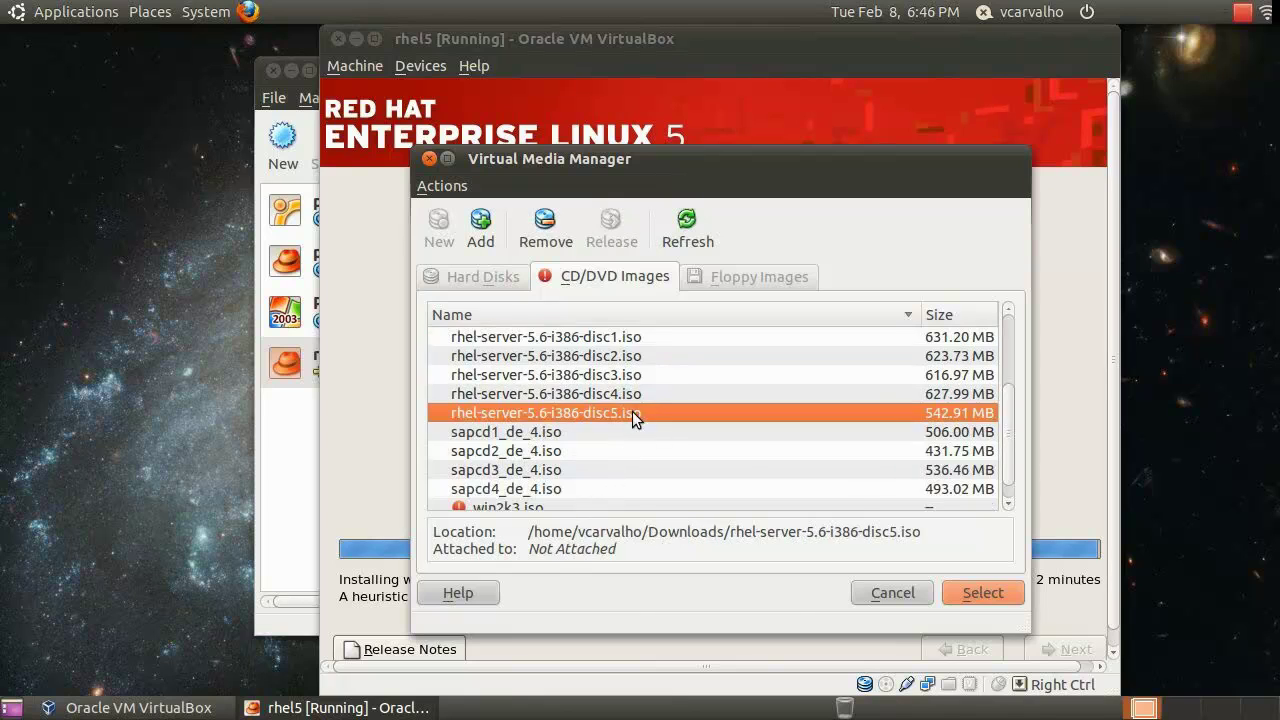
pyautogui.click(1000, 600)
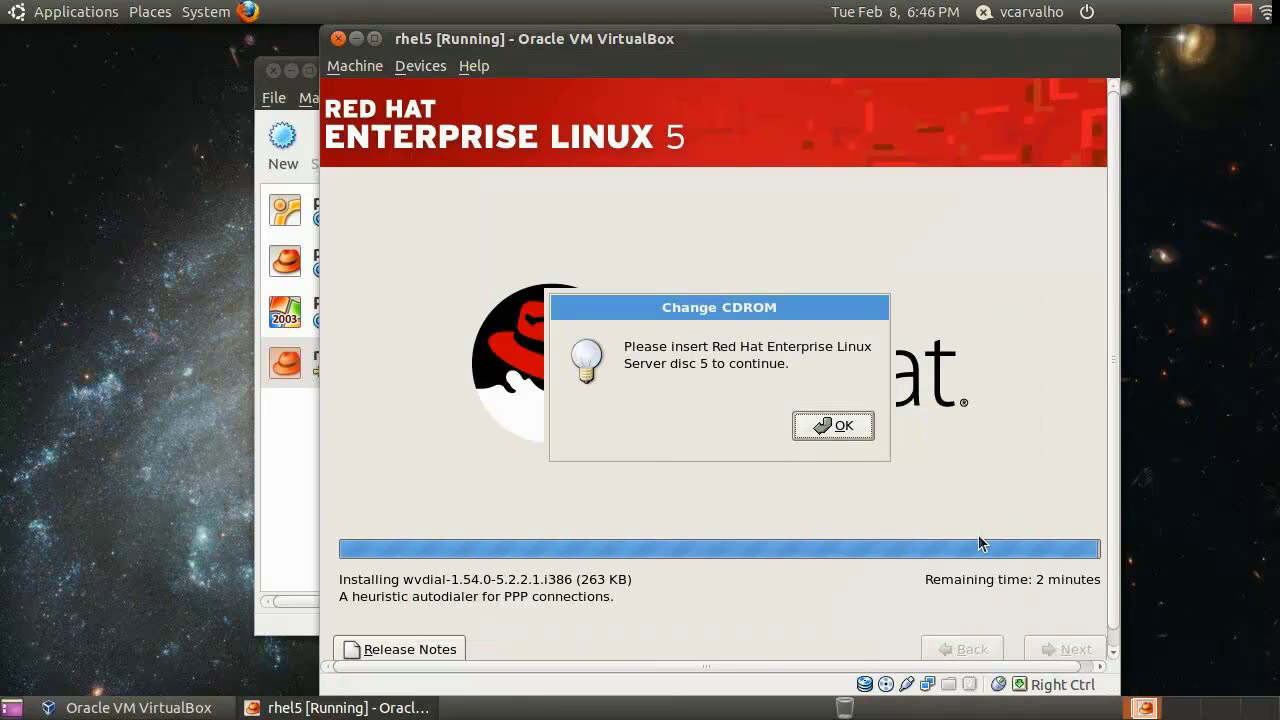
pyautogui.click(840, 427)
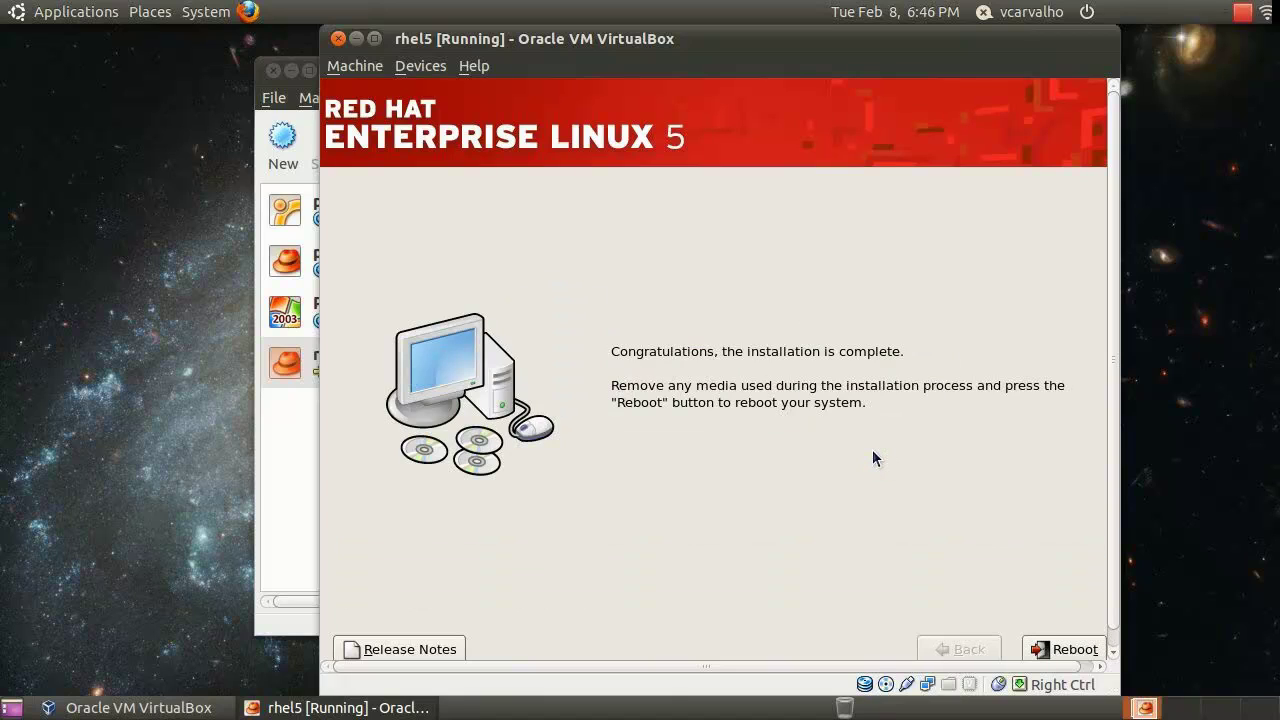
# Reboot the guest from the installation-complete page
pyautogui.click(1045, 649)
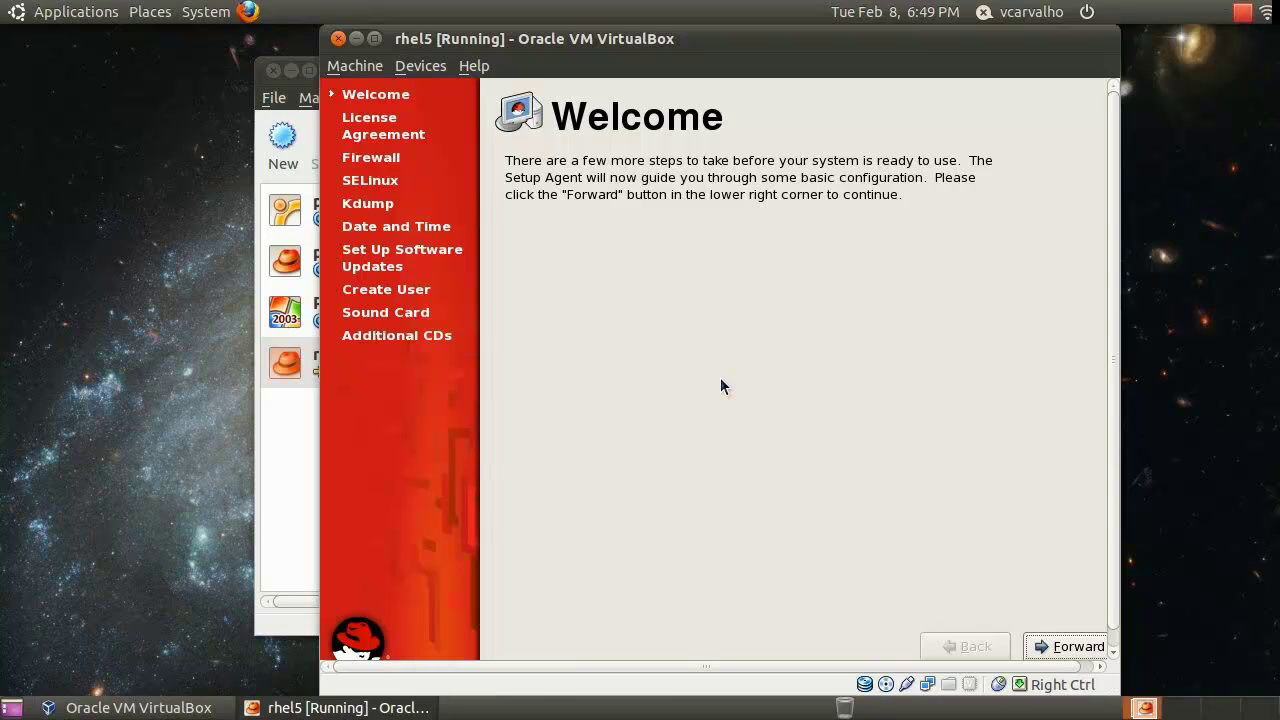
# Pass the welcome and license pages, then tick FTP and NFS4 as trusted firewall services
pyautogui.click(1066, 650)
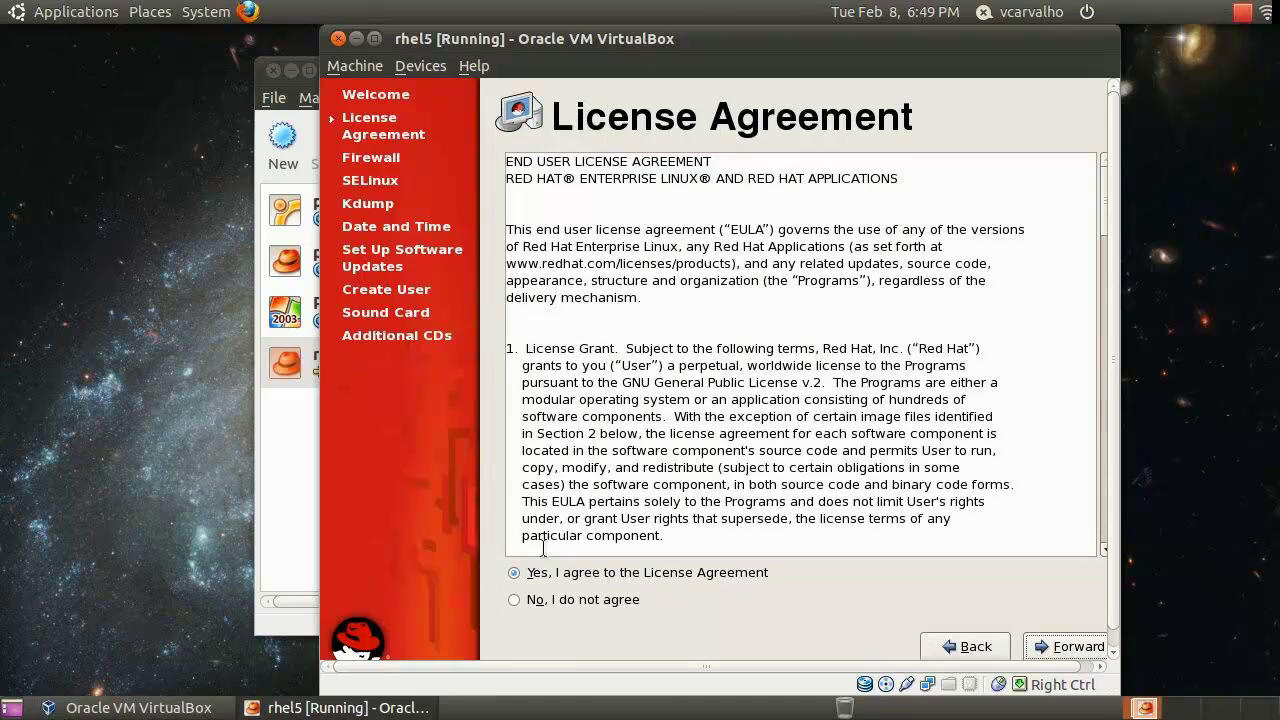
pyautogui.click(1045, 650)
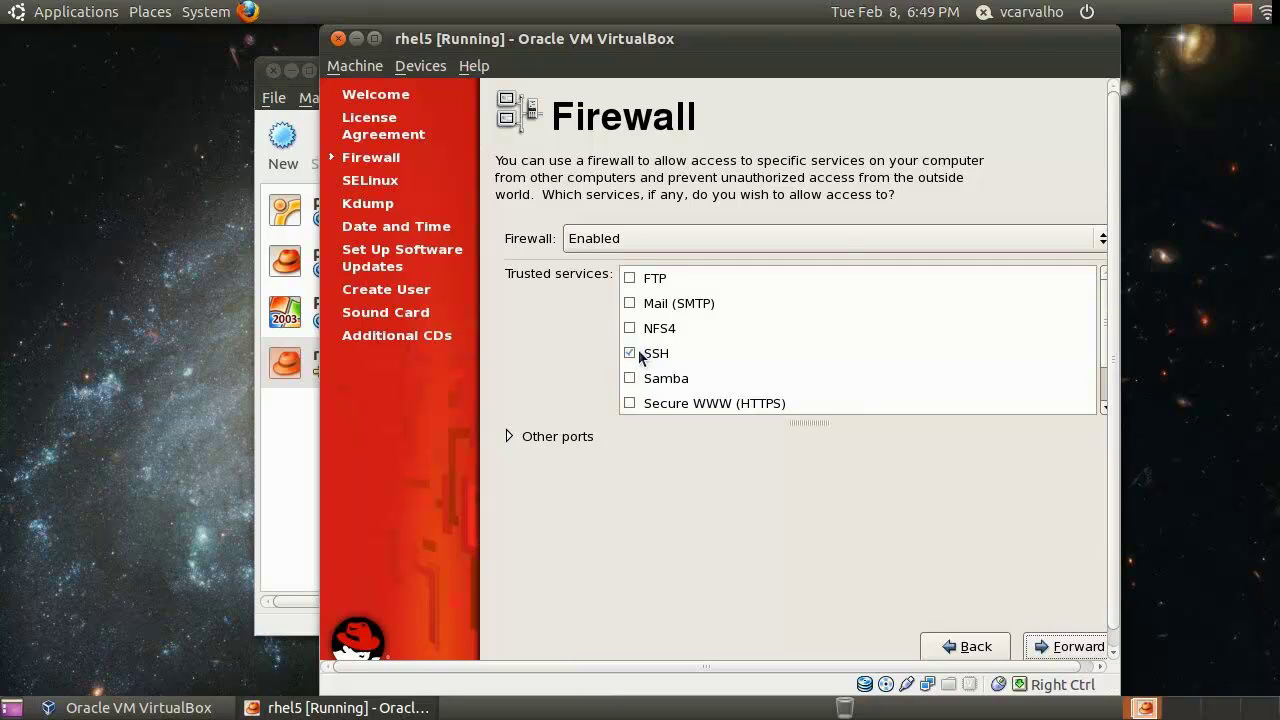
pyautogui.click(629, 279)
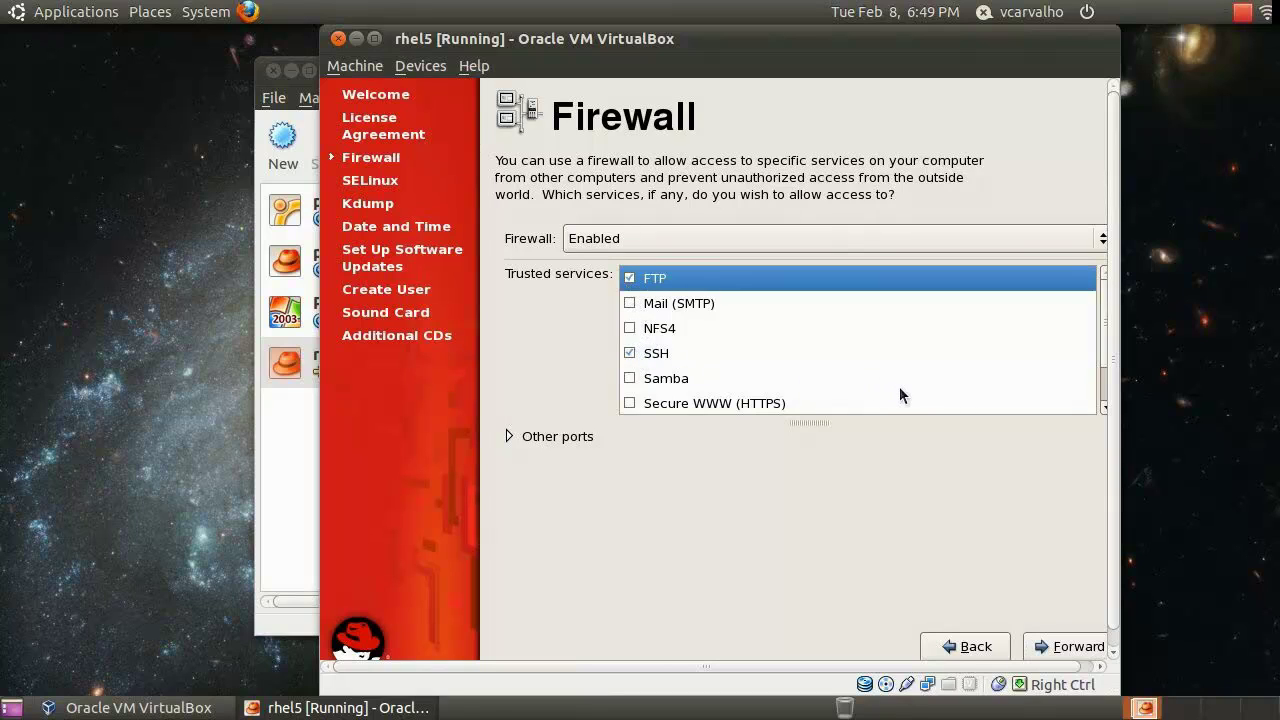
pyautogui.scroll(-1, 910, 386)
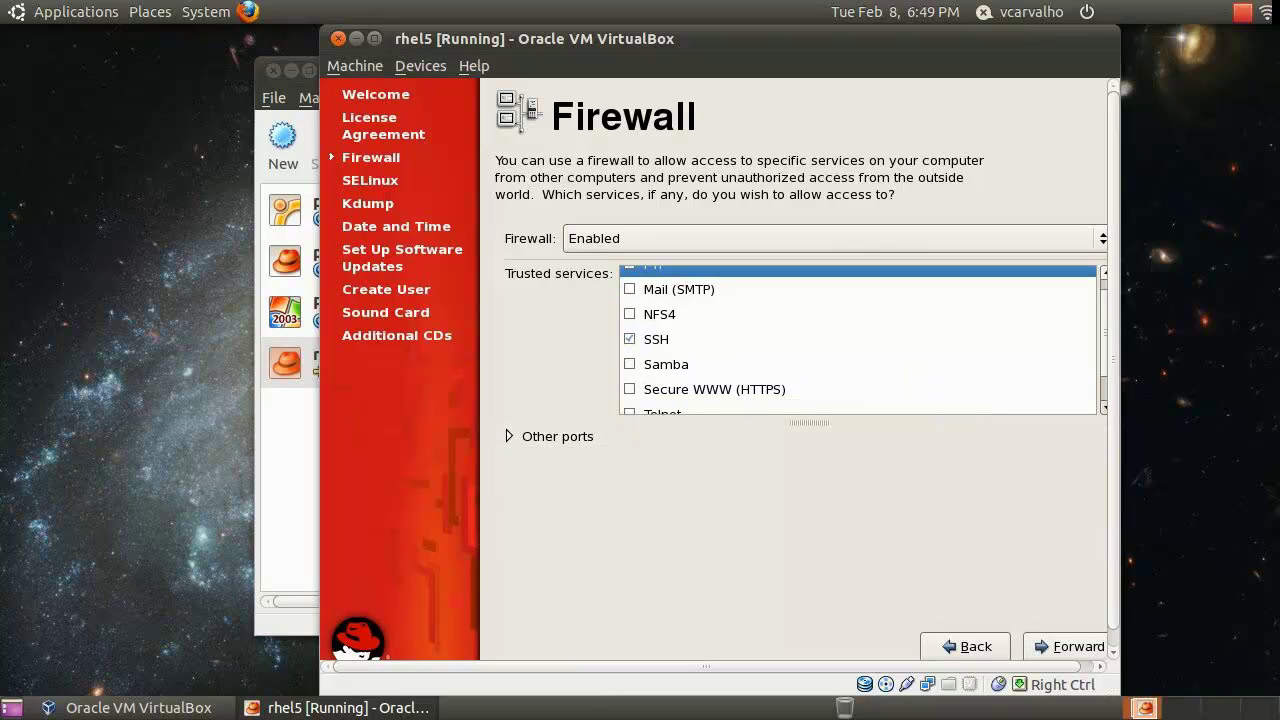
pyautogui.scroll(-3, 858, 340)
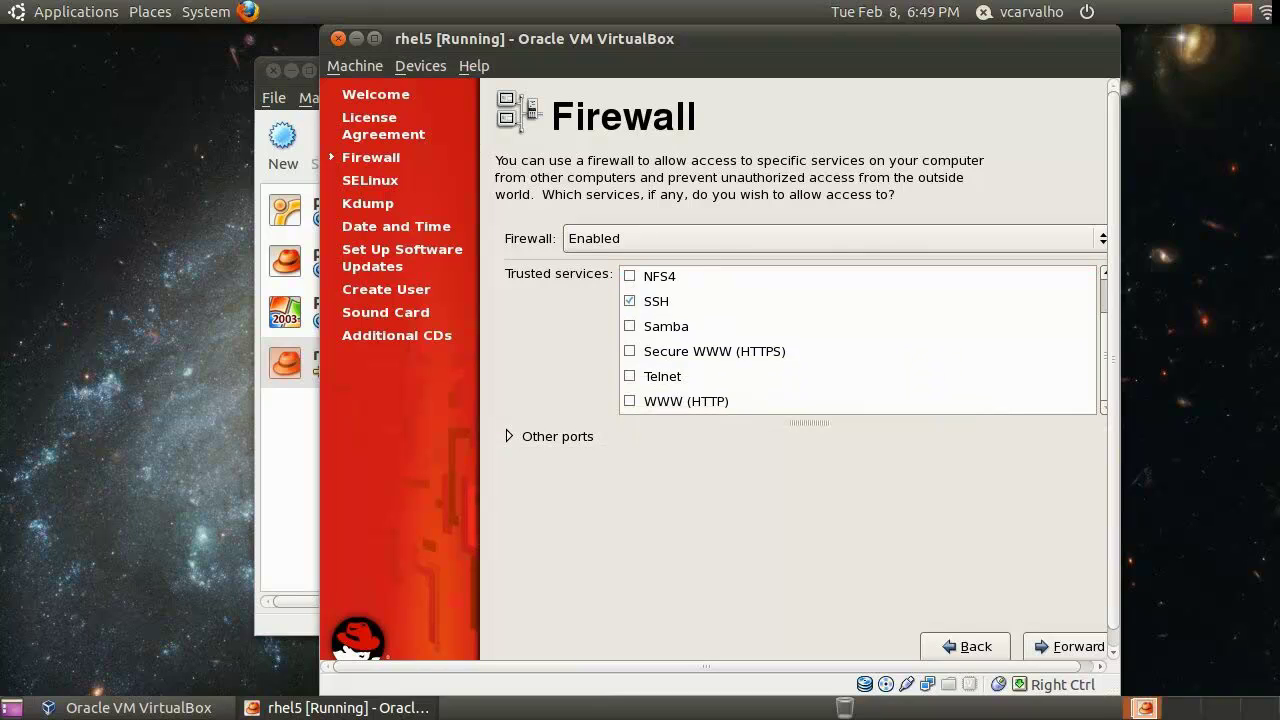
pyautogui.scroll(3, 1068, 350)
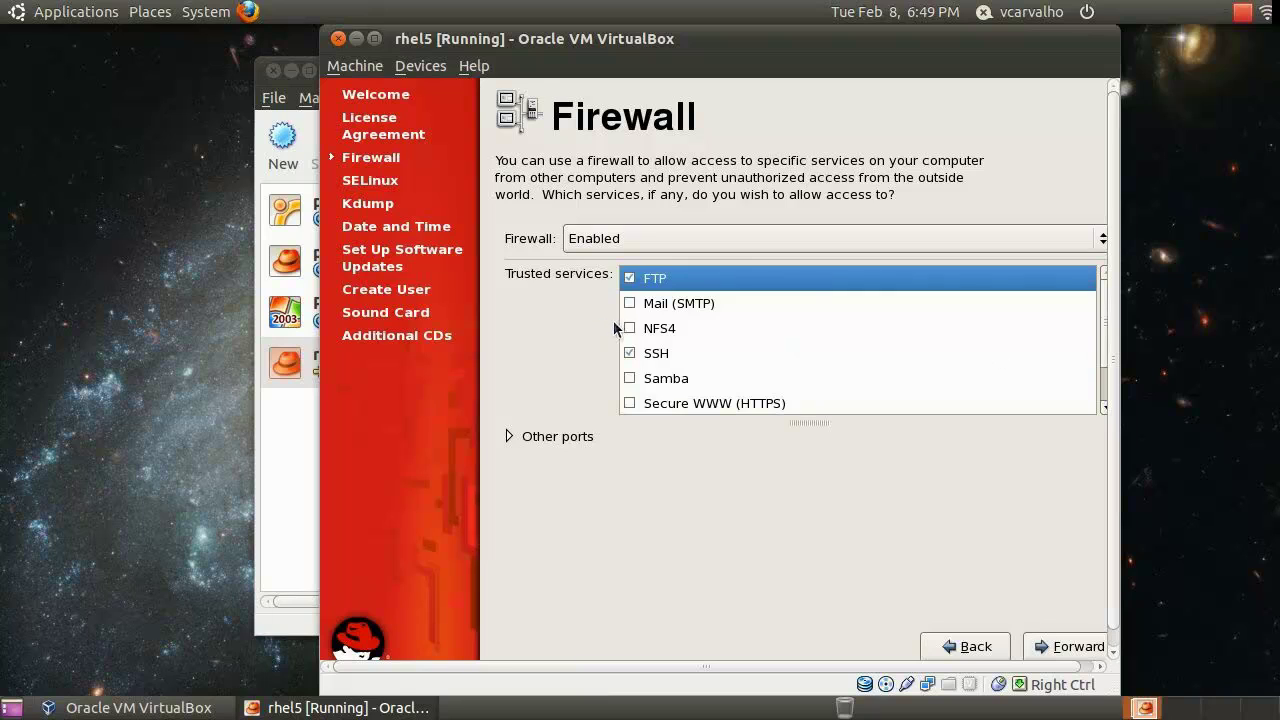
pyautogui.click(629, 328)
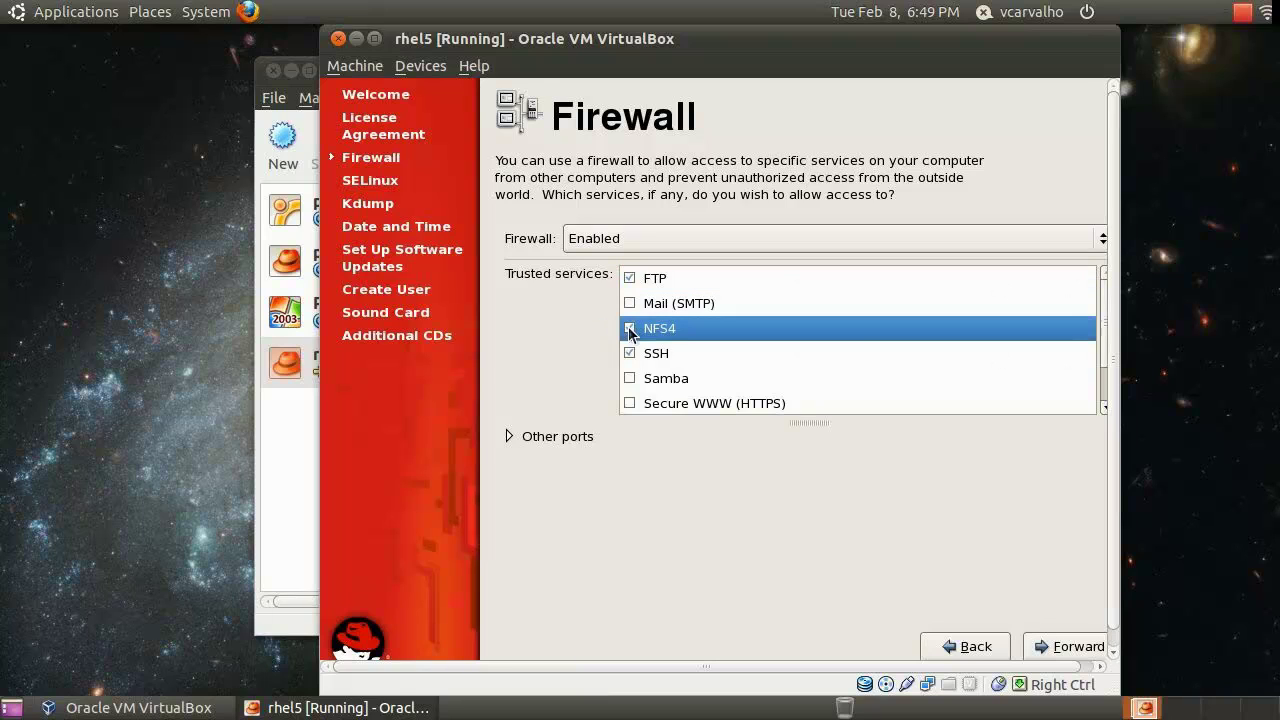
# Set the firewall to Disabled and confirm overriding the firewall configuration
pyautogui.click(1080, 236)
pyautogui.click(586, 263)
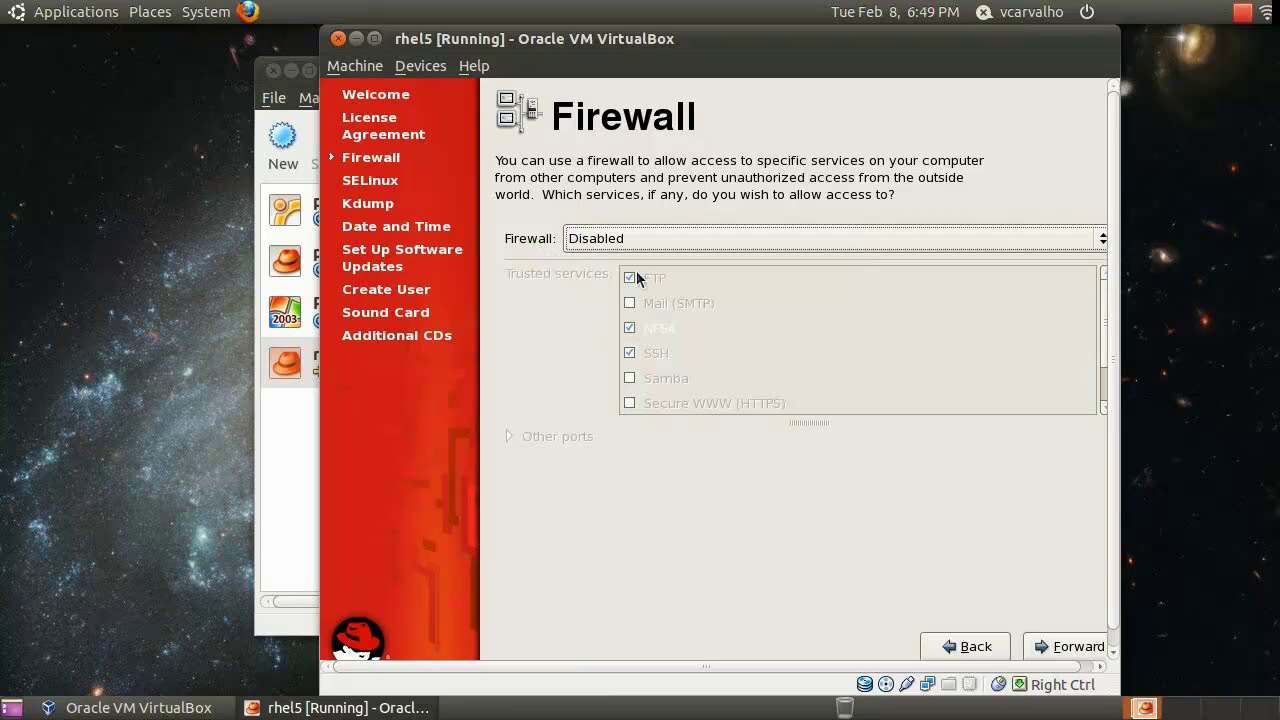
pyautogui.click(1098, 646)
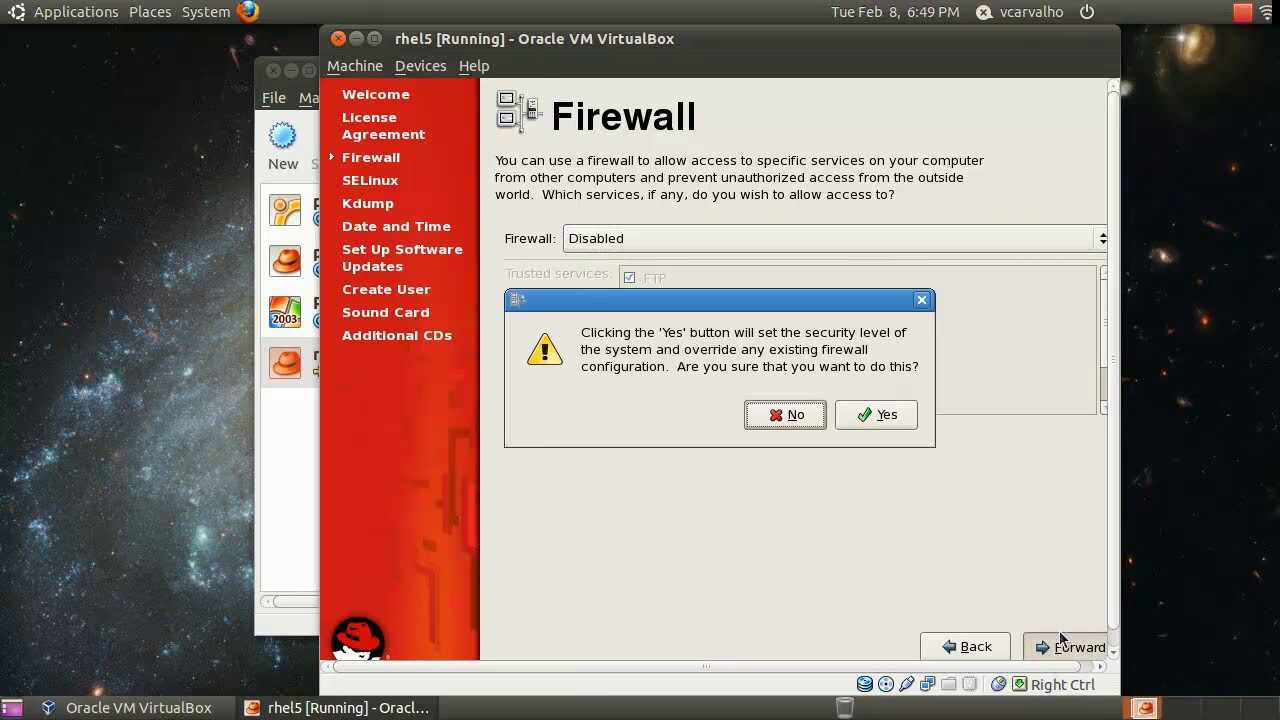
pyautogui.click(857, 412)
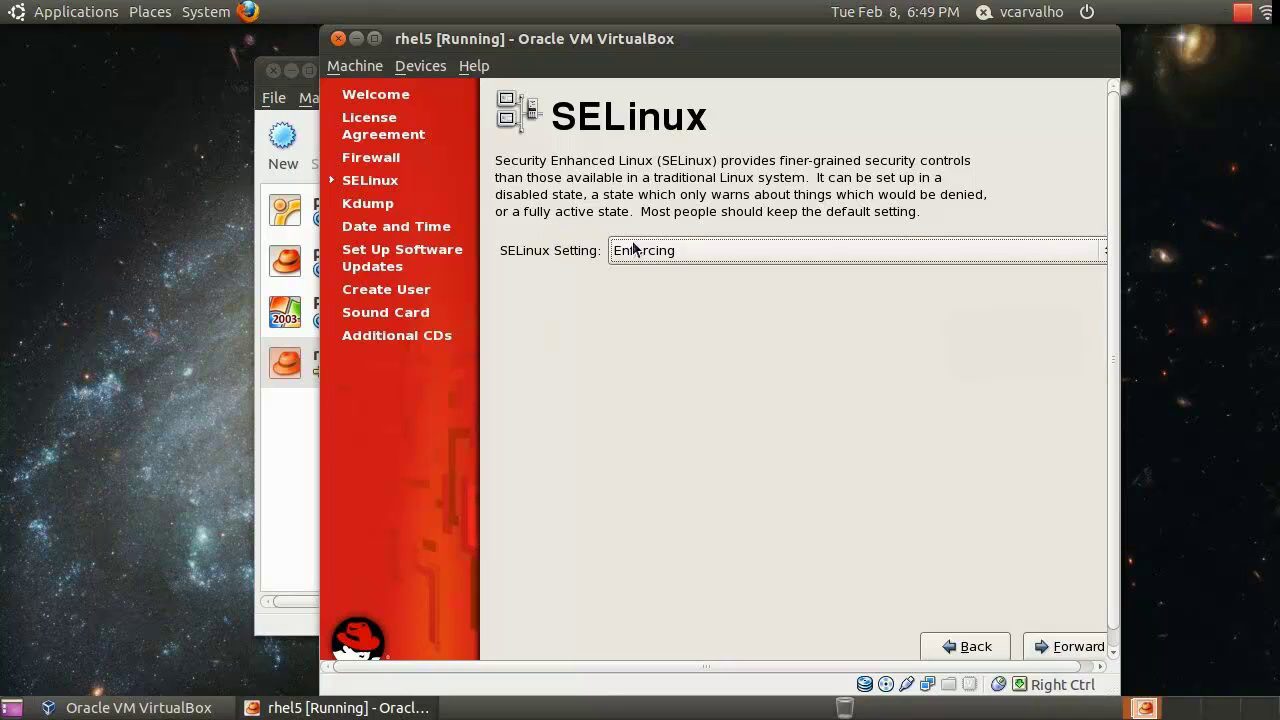
# Set SELinux to Disabled and accept the change requiring a reboot
pyautogui.click(645, 251)
pyautogui.click(656, 305)
pyautogui.click(1074, 645)
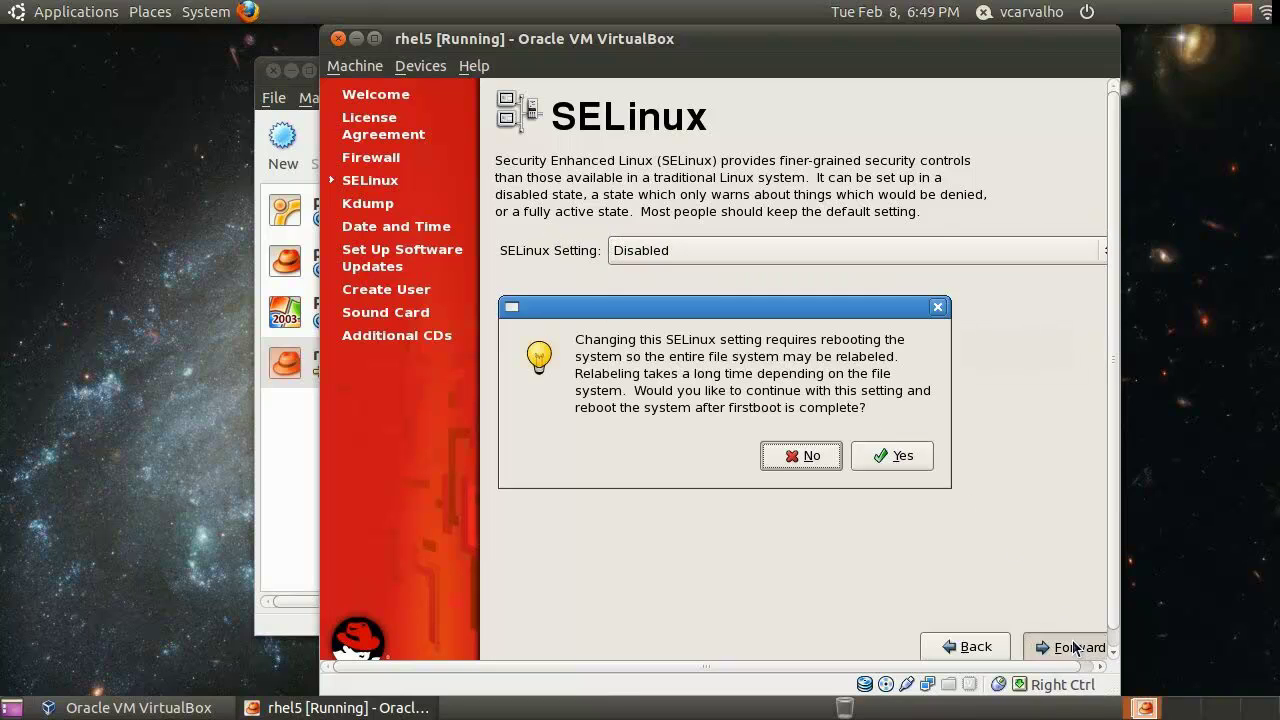
pyautogui.click(900, 456)
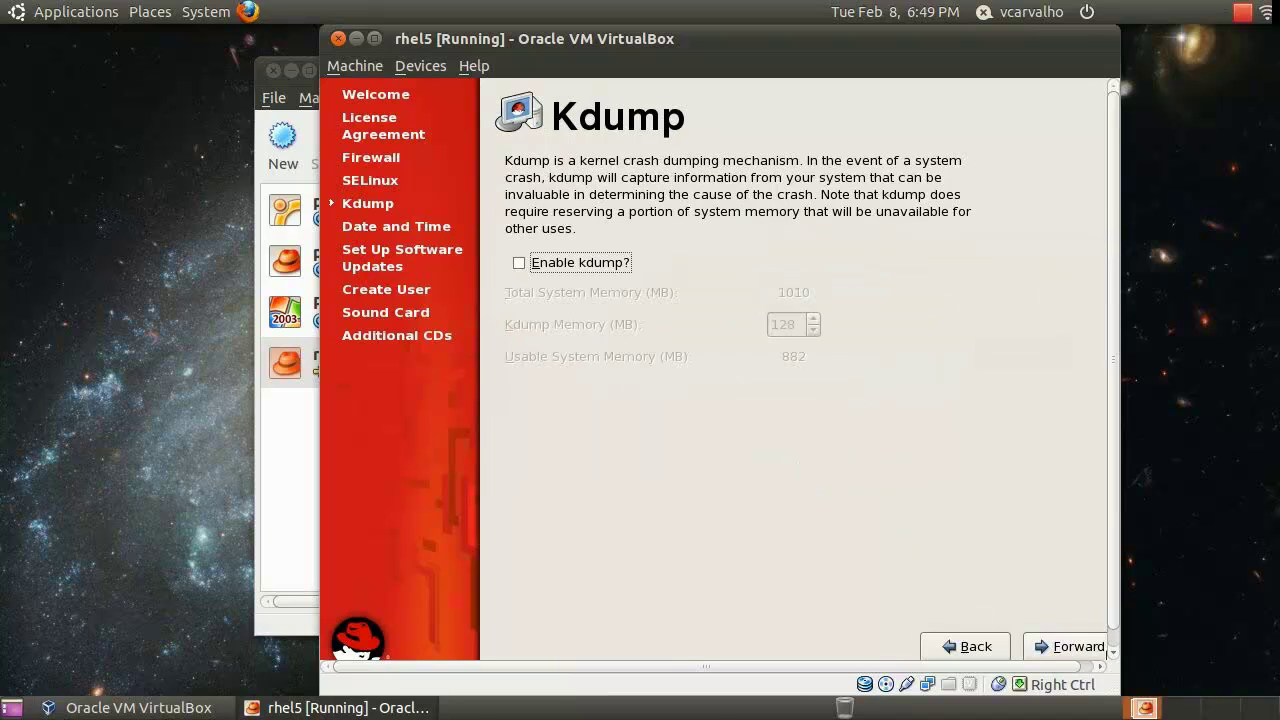
# Skip kdump, keep the date and time, and choose to register with Red Hat Network later
pyautogui.click(1086, 652)
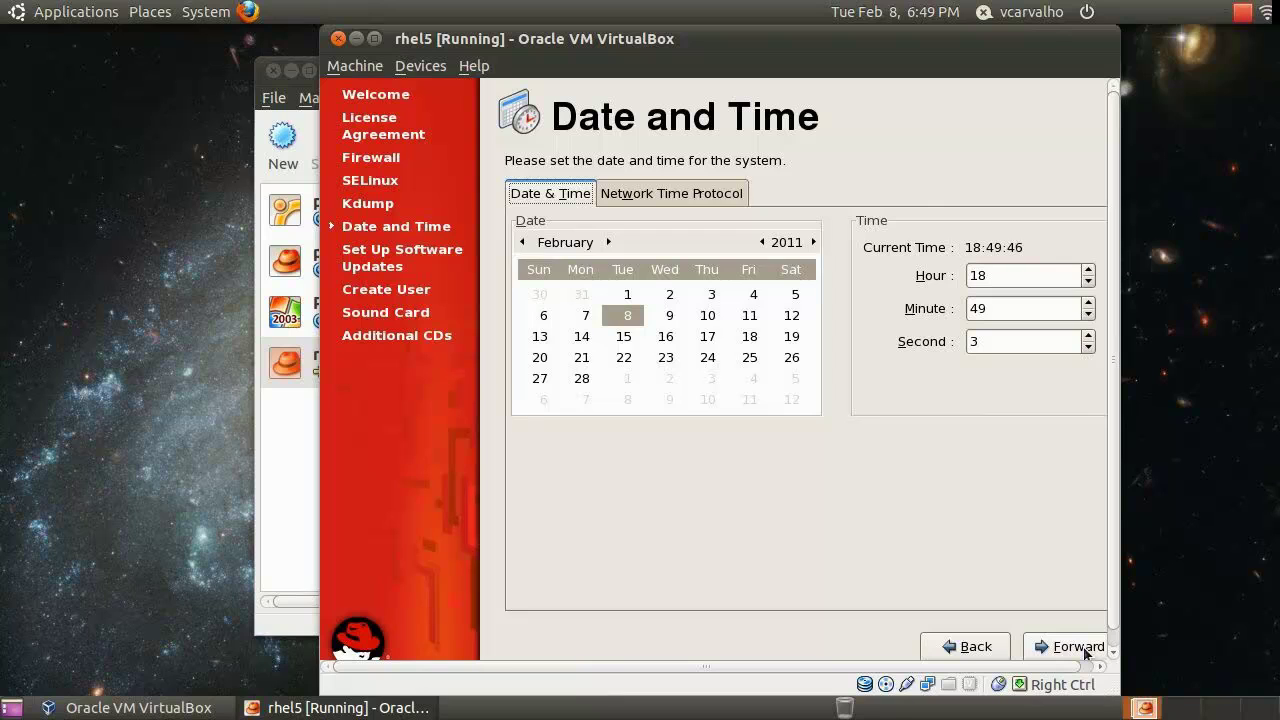
pyautogui.click(1086, 652)
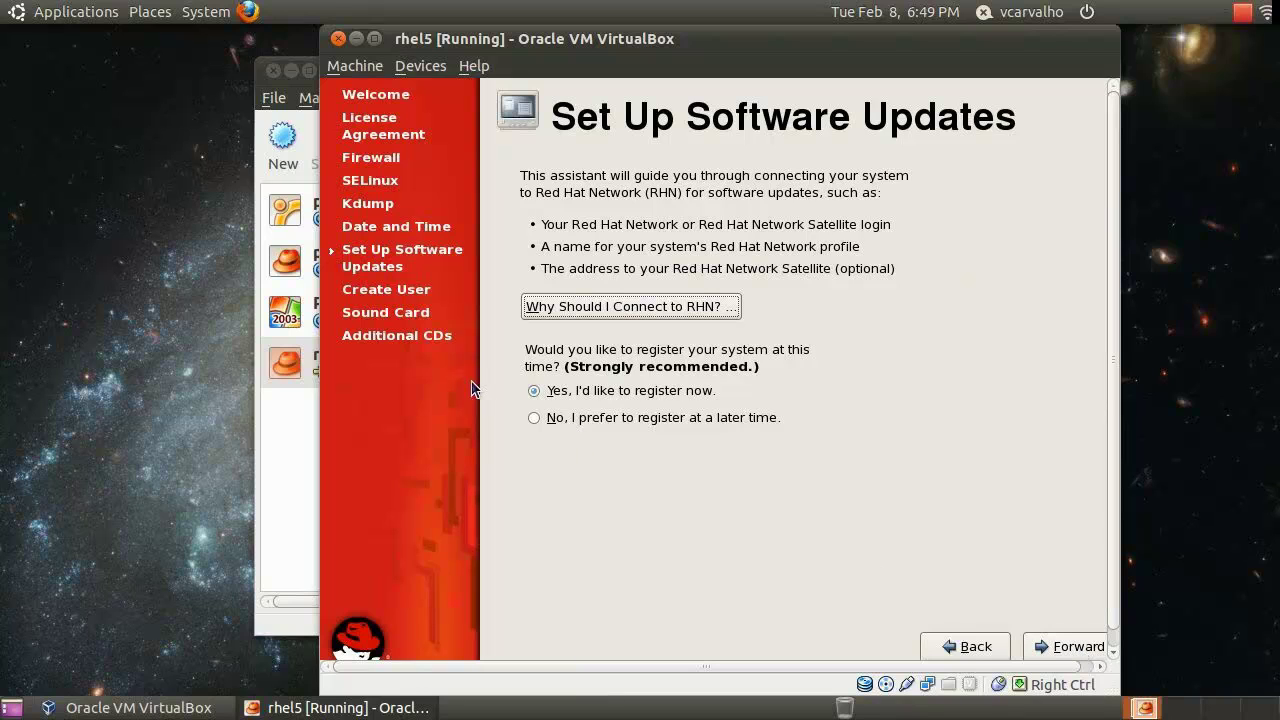
pyautogui.click(533, 417)
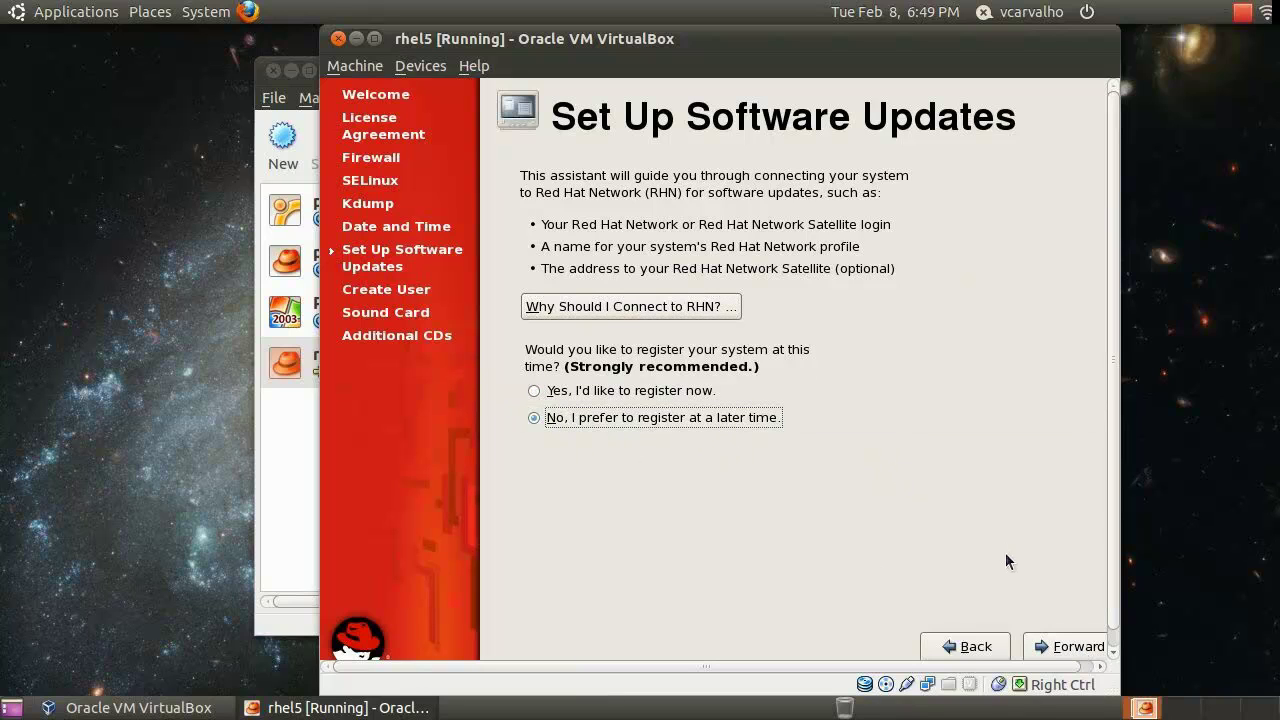
pyautogui.click(1064, 646)
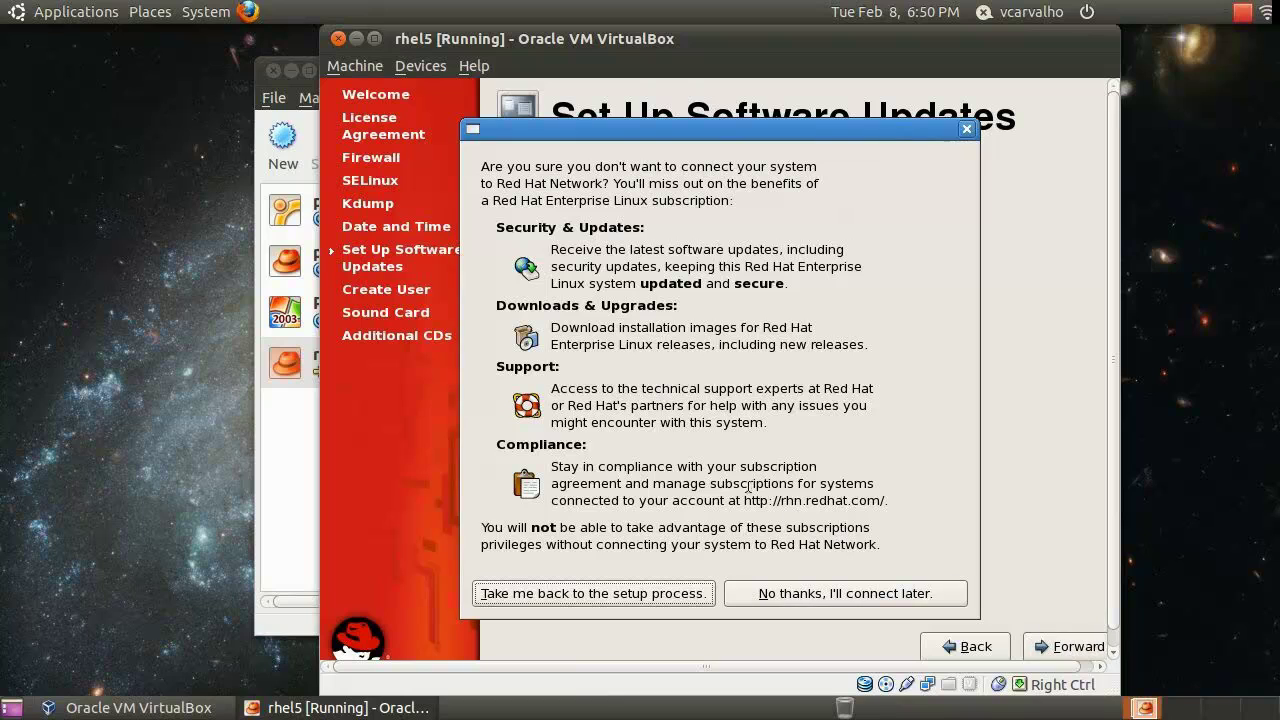
pyautogui.click(827, 594)
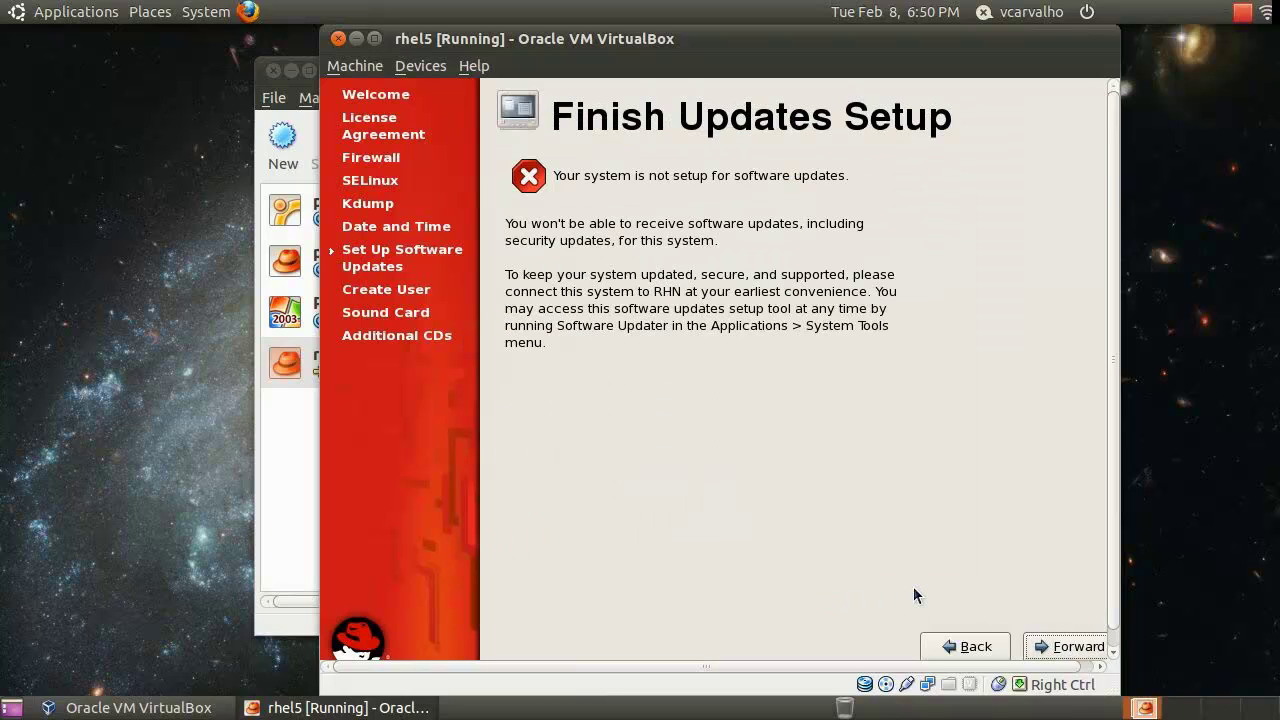
pyautogui.click(1060, 647)
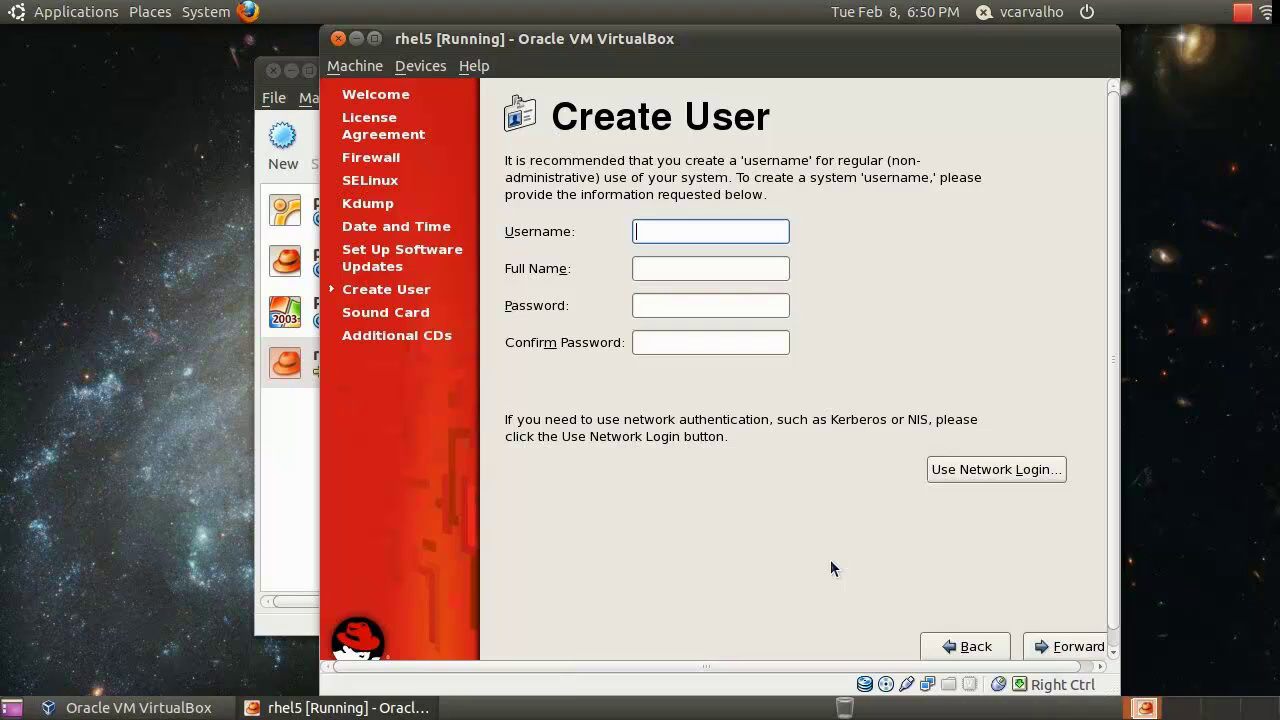
# Enter the new user's username, full name, and password with confirmation
pyautogui.write('bcarvalho')
pyautogui.press('Tab')
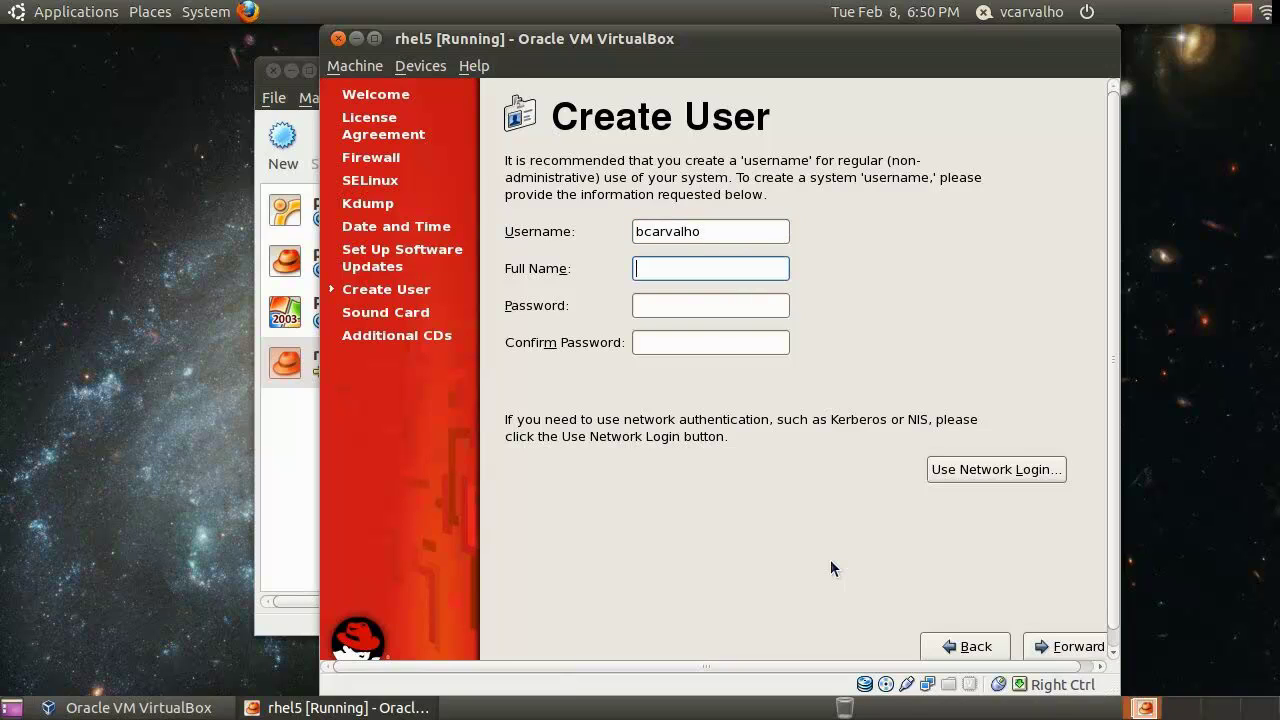
pyautogui.write('Bruno Carvalho')
pyautogui.press('Tab')
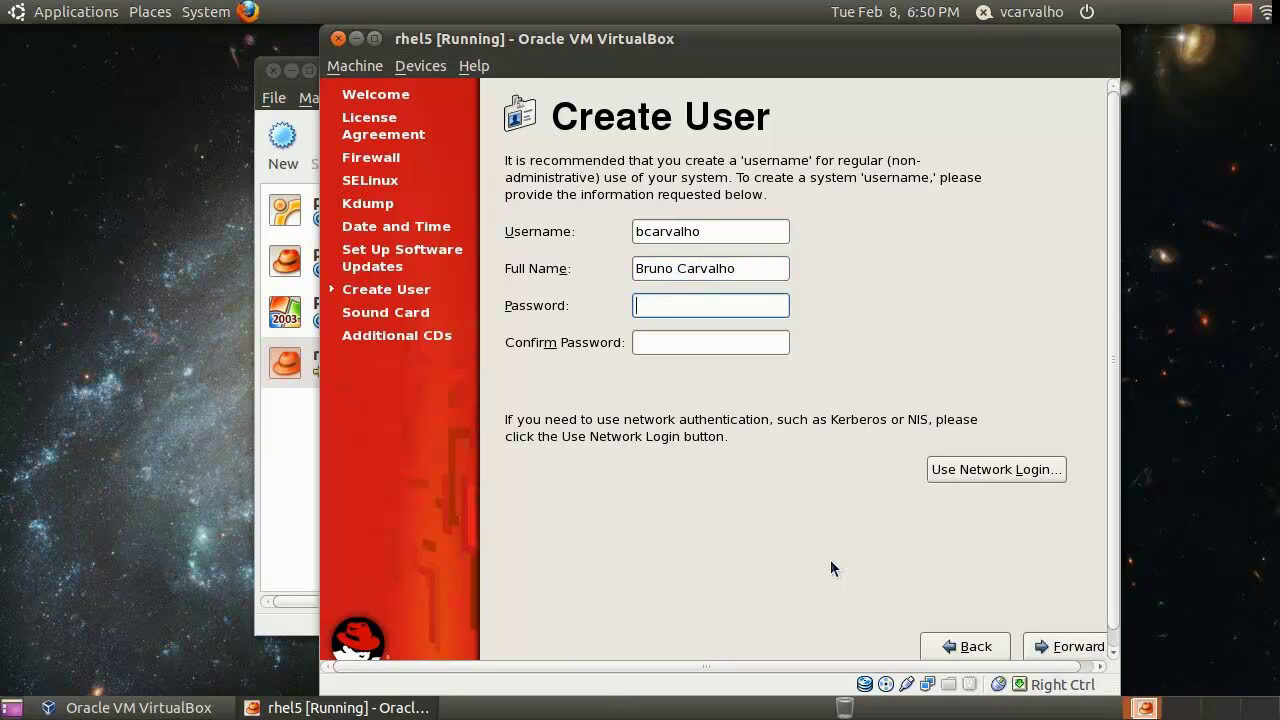
pyautogui.write('redhat')
pyautogui.press('Tab')
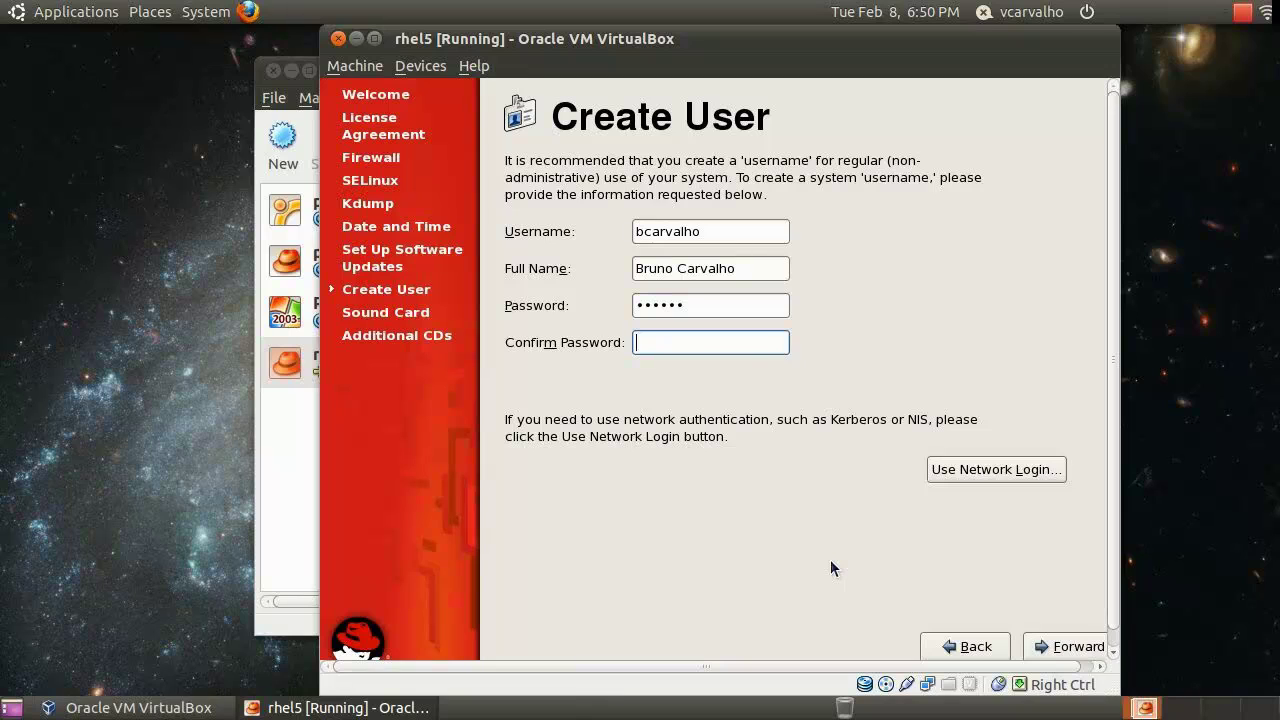
pyautogui.write('redhat')
# Pass the sound card step, finish firstboot, and acknowledge the required reboot
pyautogui.click(1080, 648)
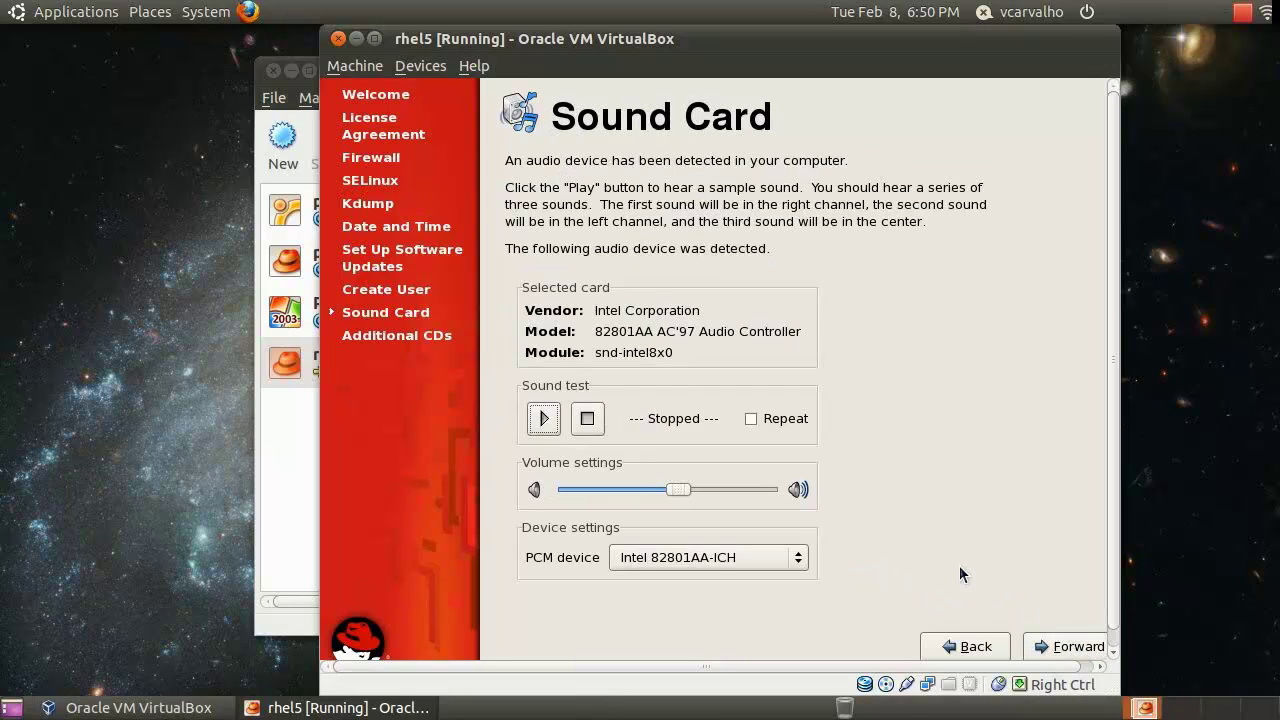
pyautogui.click(1058, 646)
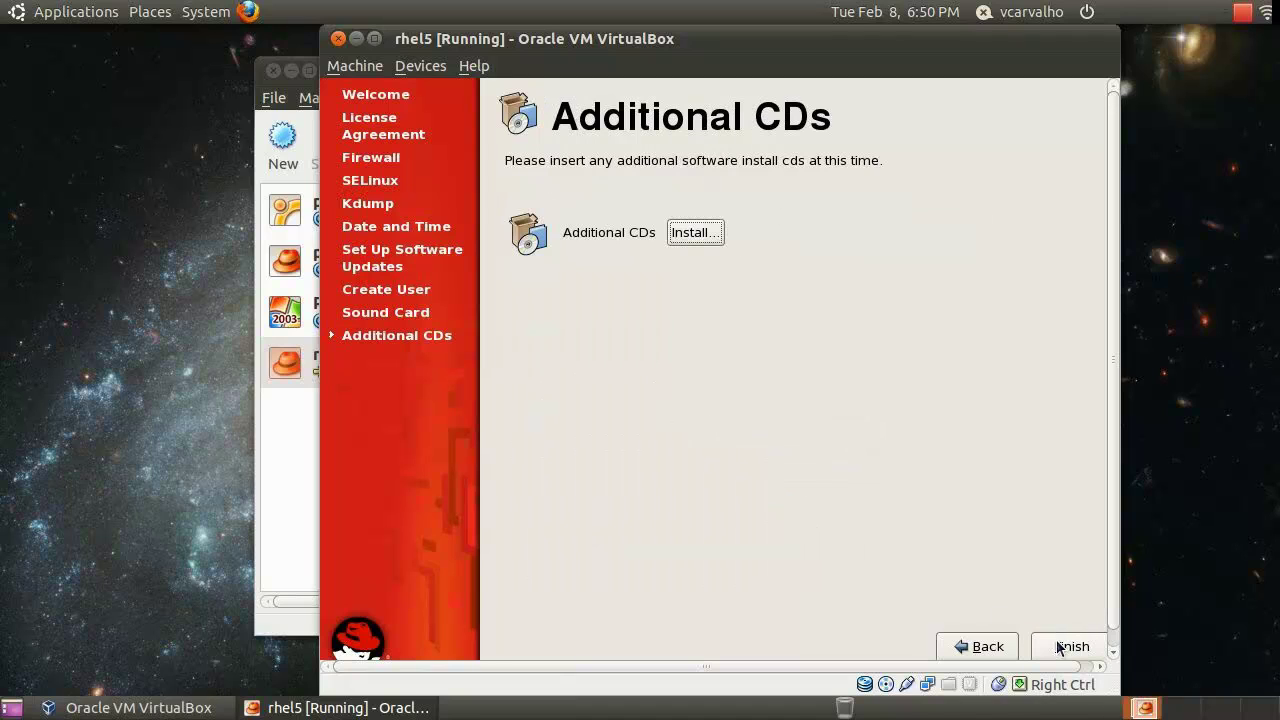
pyautogui.click(1060, 645)
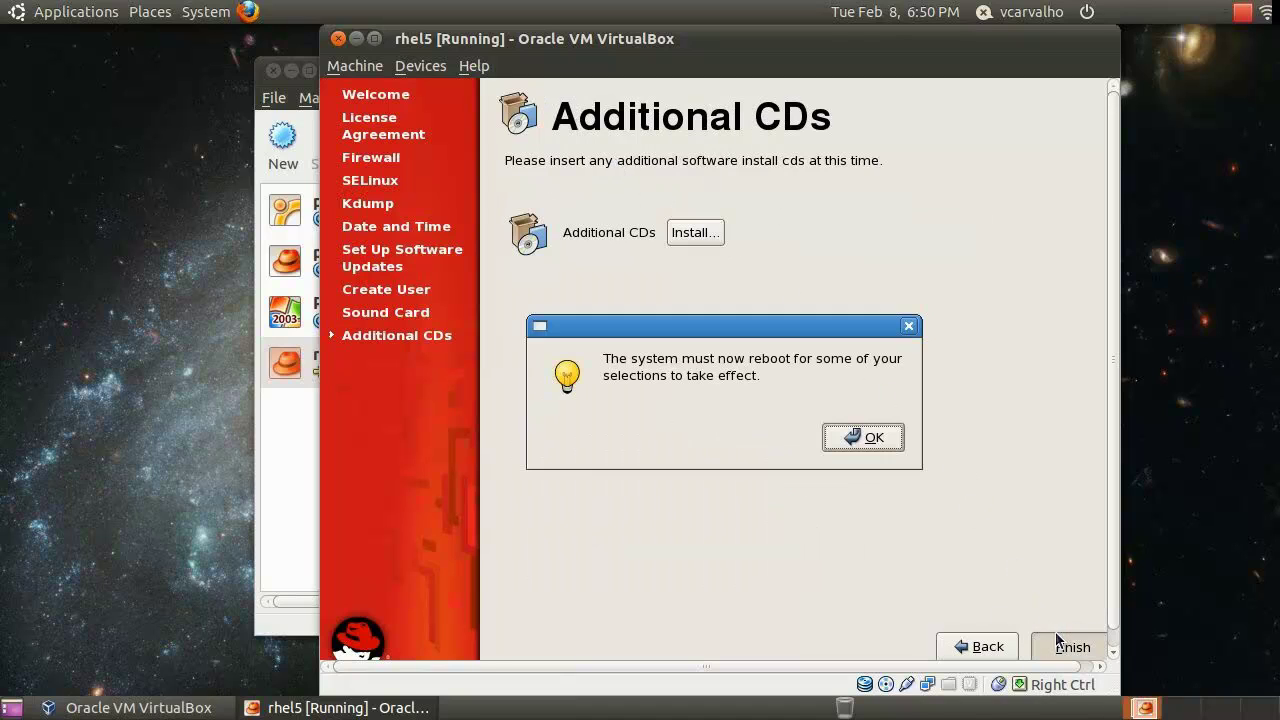
pyautogui.click(864, 445)
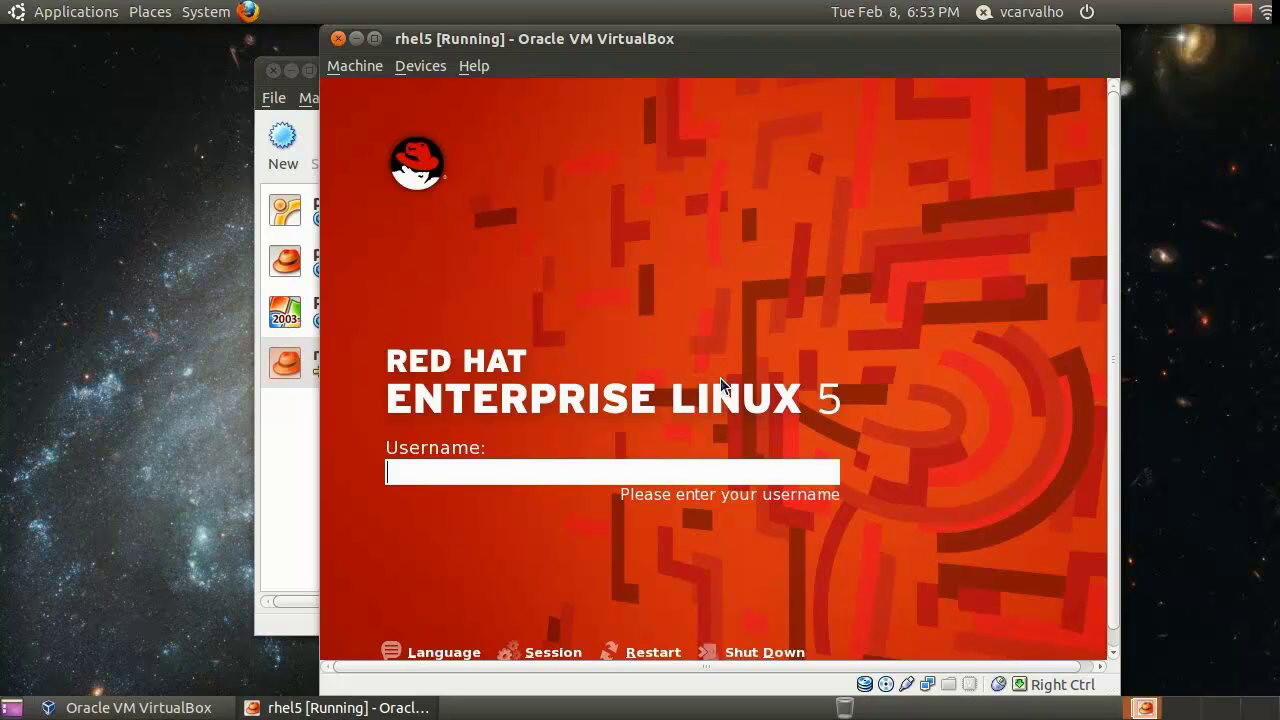
# Log in at the RHEL login screen with the new user's username and password
pyautogui.write('bcarvalho')
pyautogui.press('Return')
pyautogui.write('redhat')
pyautogui.press('Return')
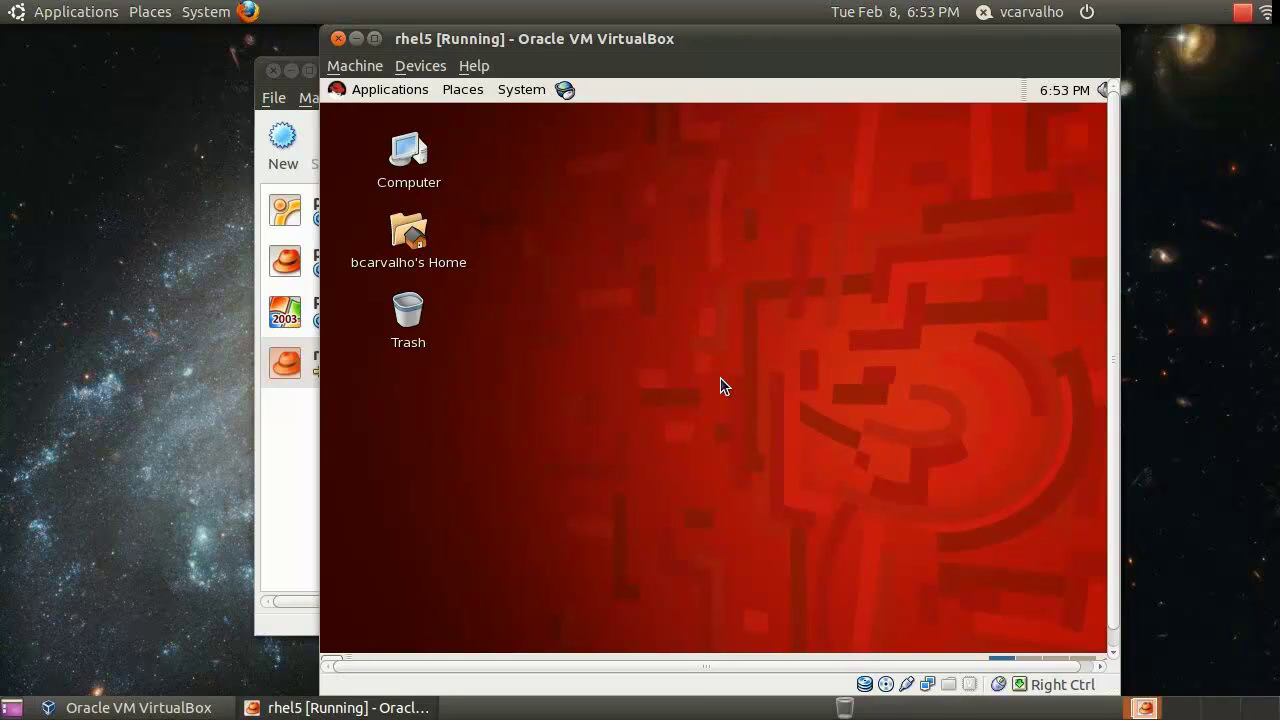
# Launch Text Editor and type 'This is it', 'Easy, fast and reliable' and ':)' on separate lines
pyautogui.click(375, 96)
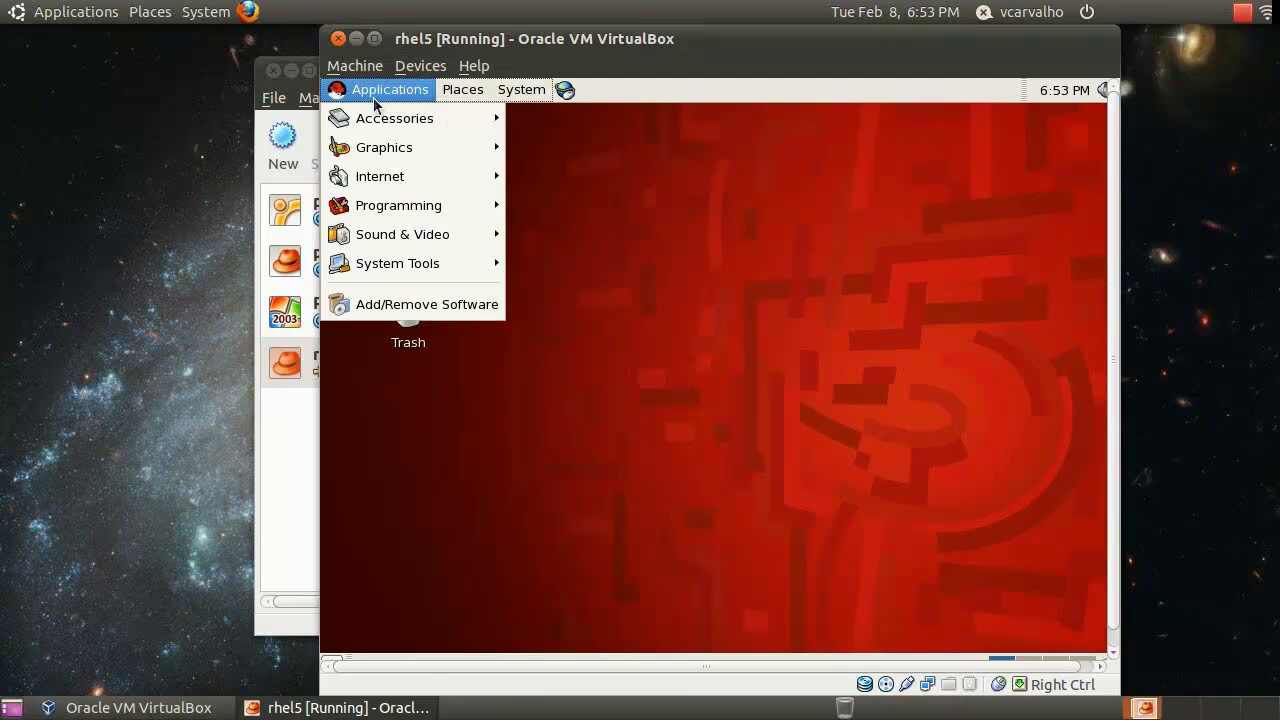
pyautogui.moveTo(396, 119)
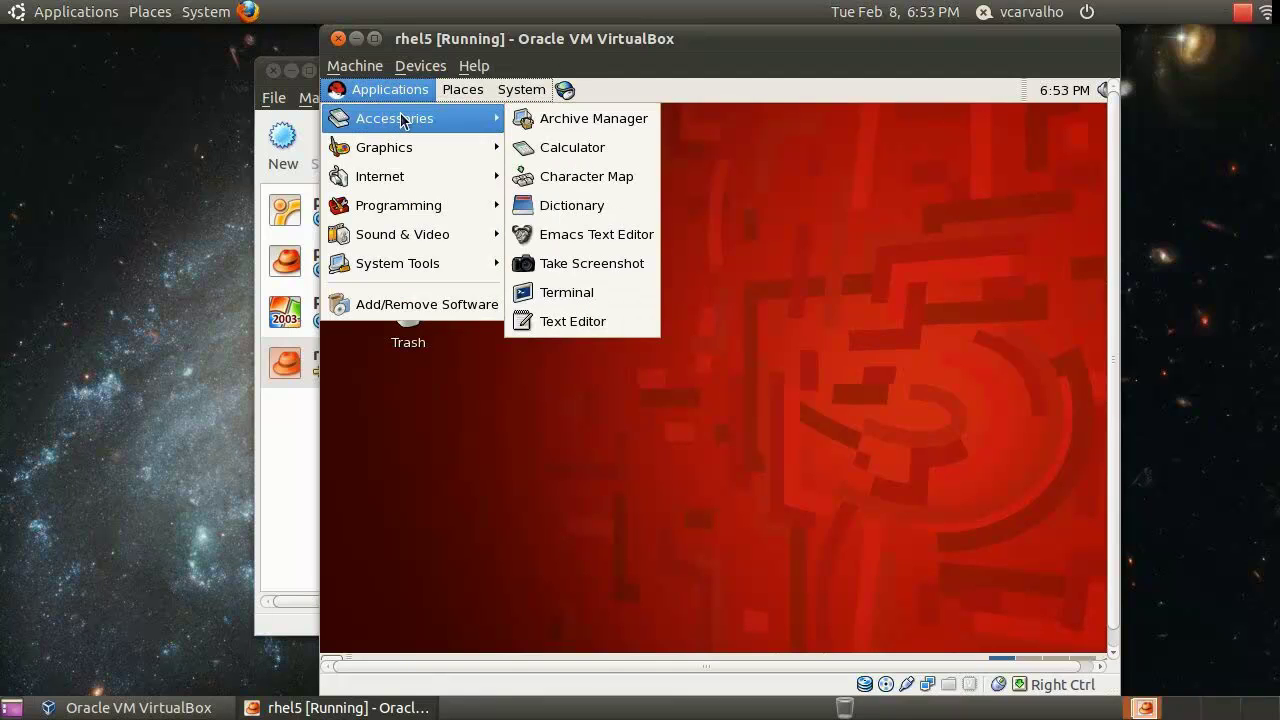
pyautogui.click(603, 322)
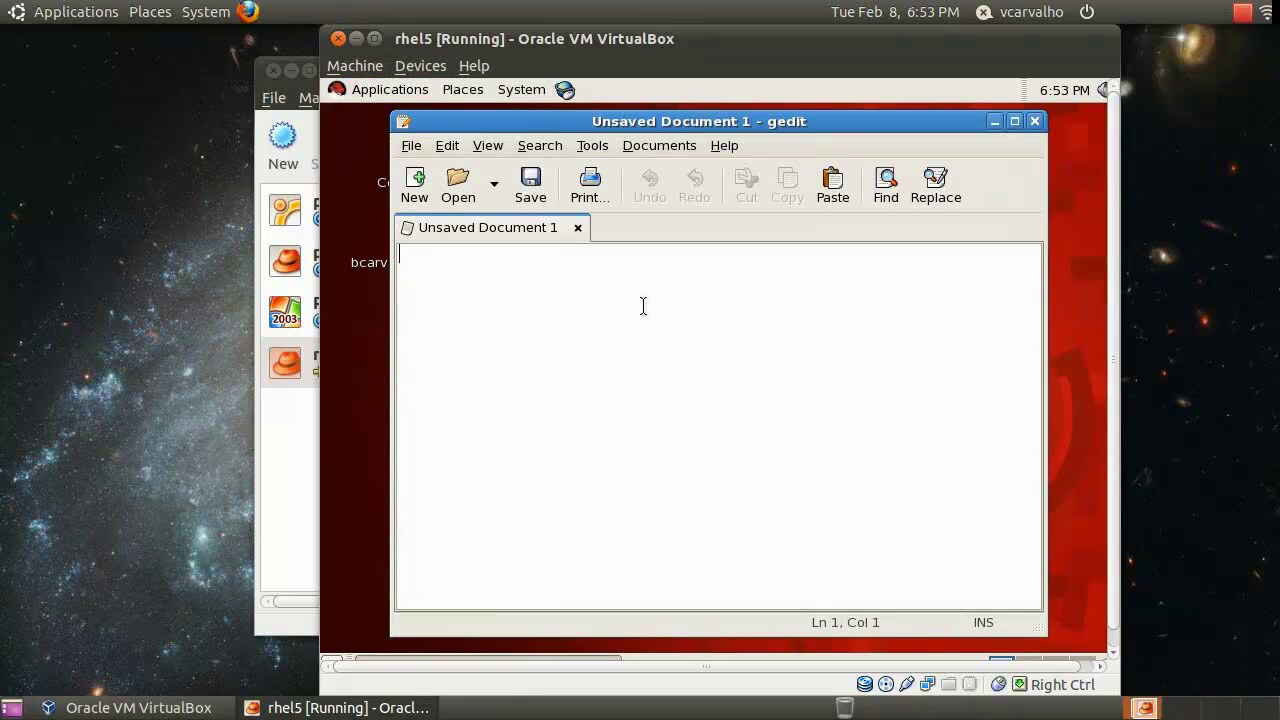
pyautogui.write('This is it')
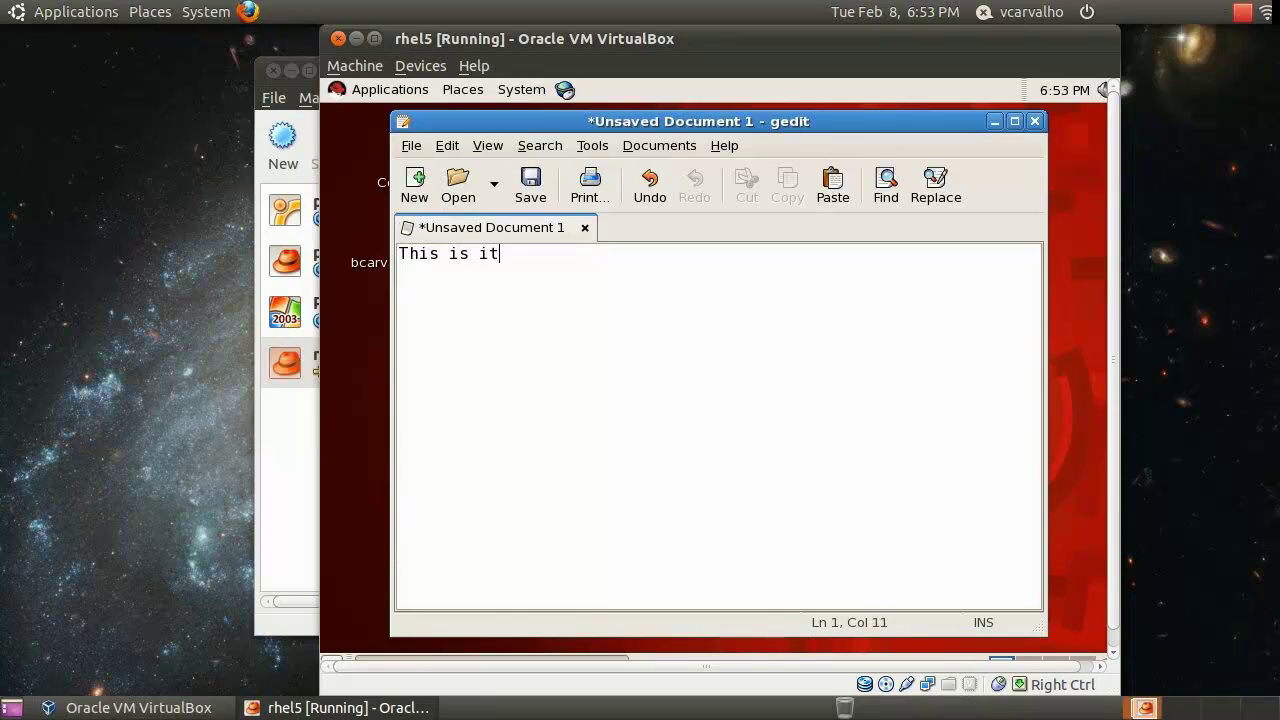
pyautogui.press('Return')
pyautogui.press('Return')
pyautogui.write('Easy, fast an')
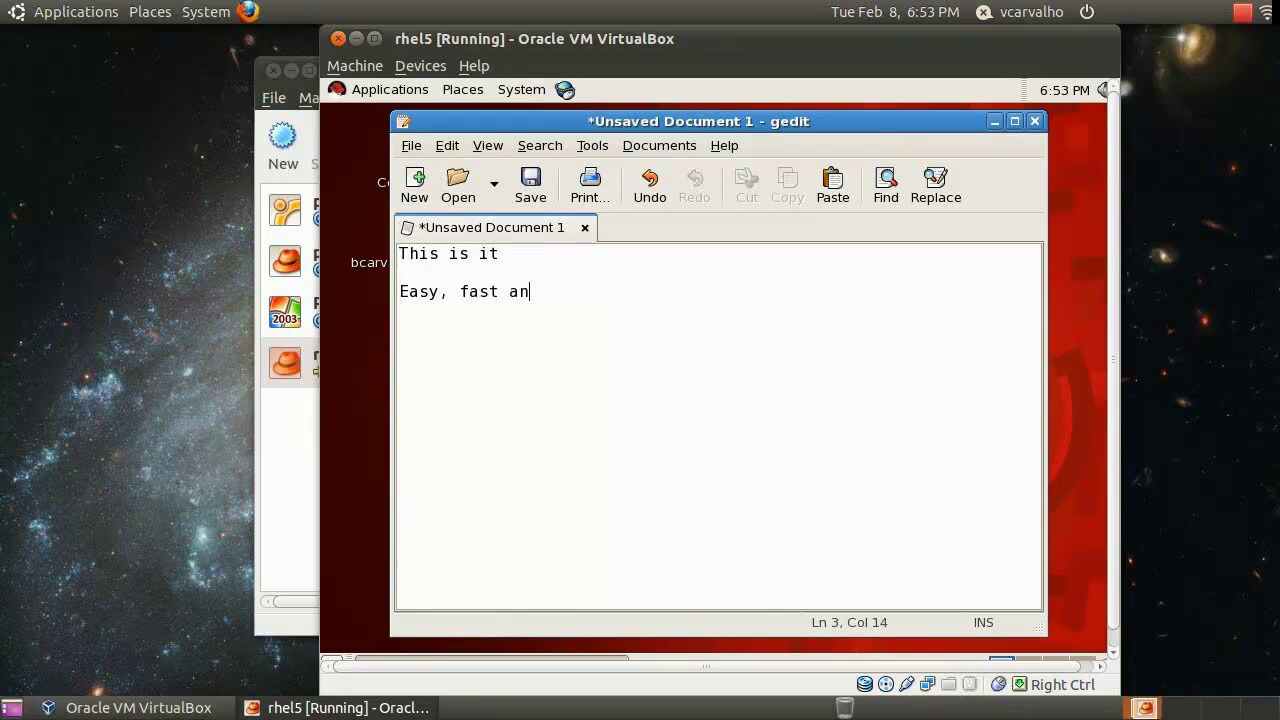
pyautogui.write('d reliable')
pyautogui.press('Return')
pyautogui.press('Return')
pyautogui.write(':)')
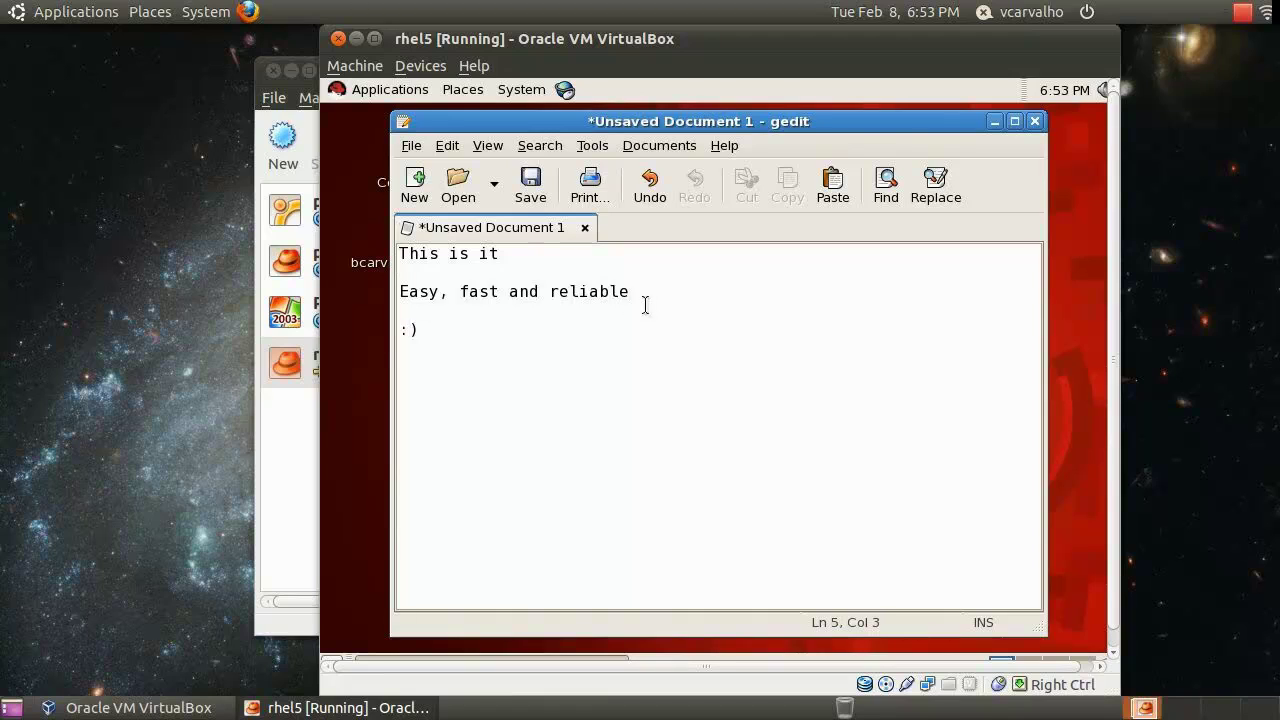
# Close gedit without saving, release the guest's input with Right Ctrl, and end the recording
pyautogui.click(1036, 122)
pyautogui.click(607, 464)
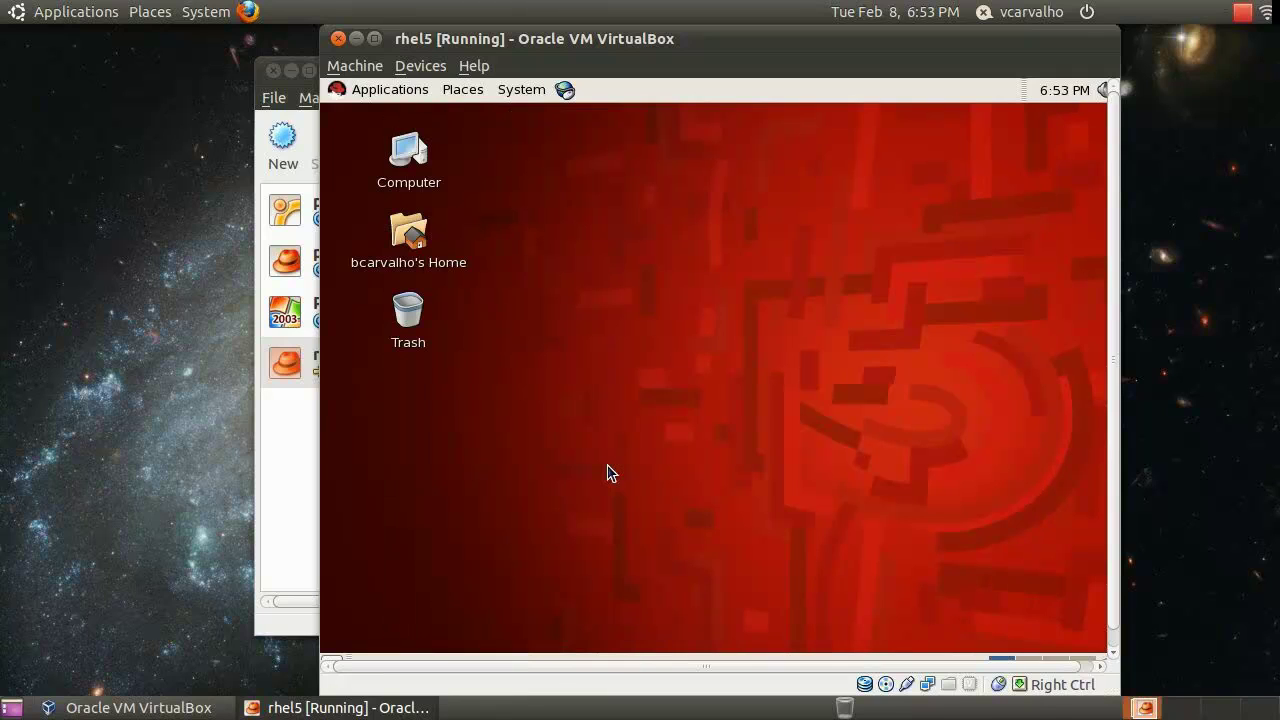
pyautogui.press('Control_R')
pyautogui.click(1240, 14)
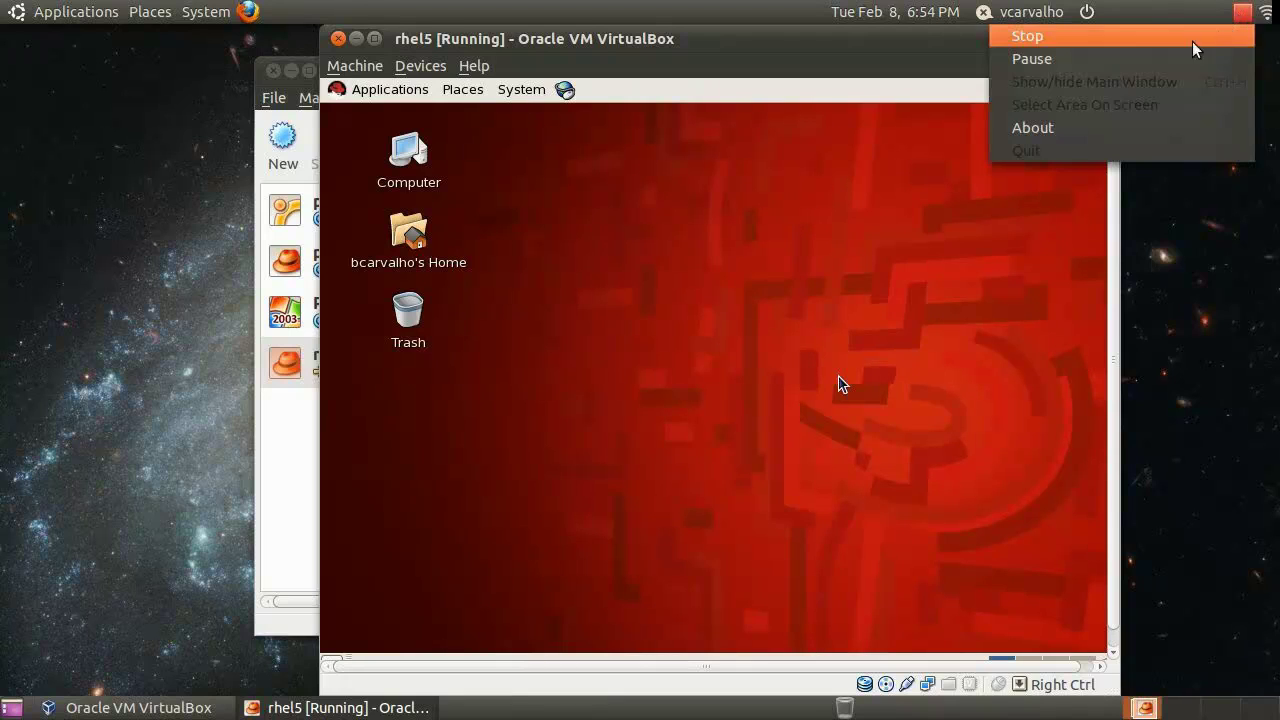